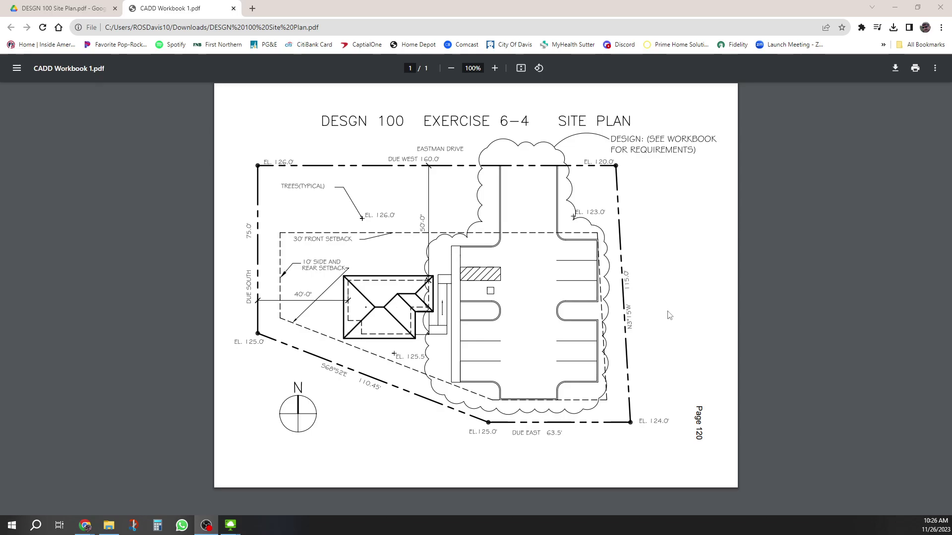
Step through the EL. corner elevation points on the site plan PDF
{"action": "left_click", "coordinate": [540, 313]}
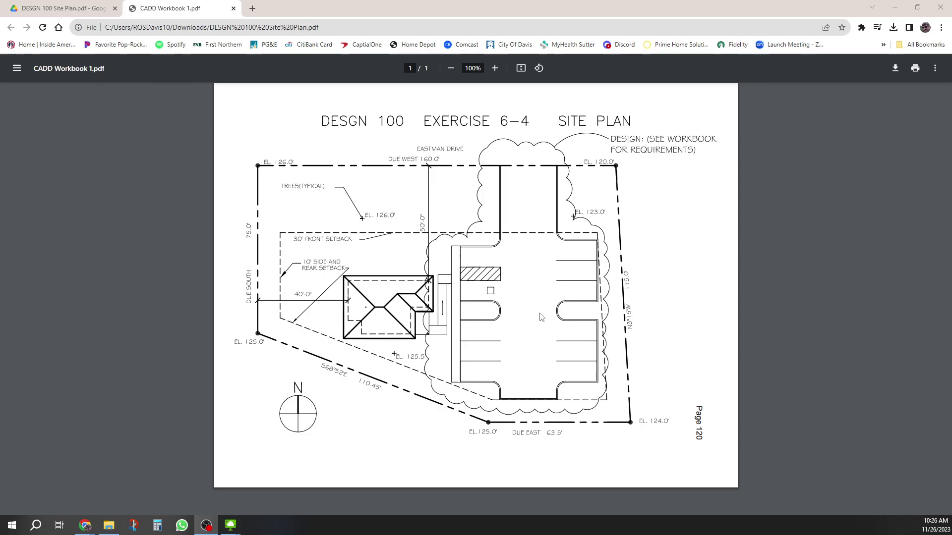
{"action": "left_click", "coordinate": [342, 367]}
{"action": "left_click", "coordinate": [354, 350]}
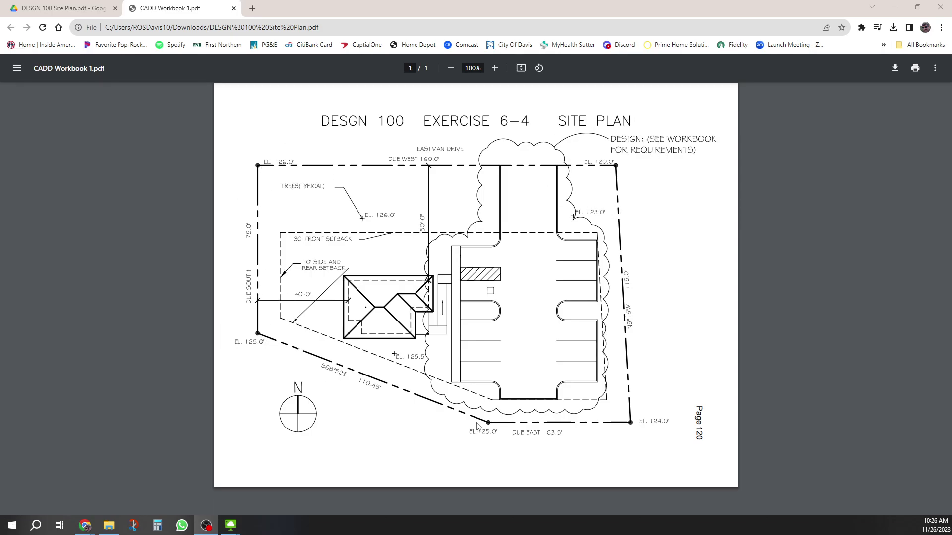
{"action": "left_click", "coordinate": [618, 170]}
{"action": "left_click", "coordinate": [258, 334]}
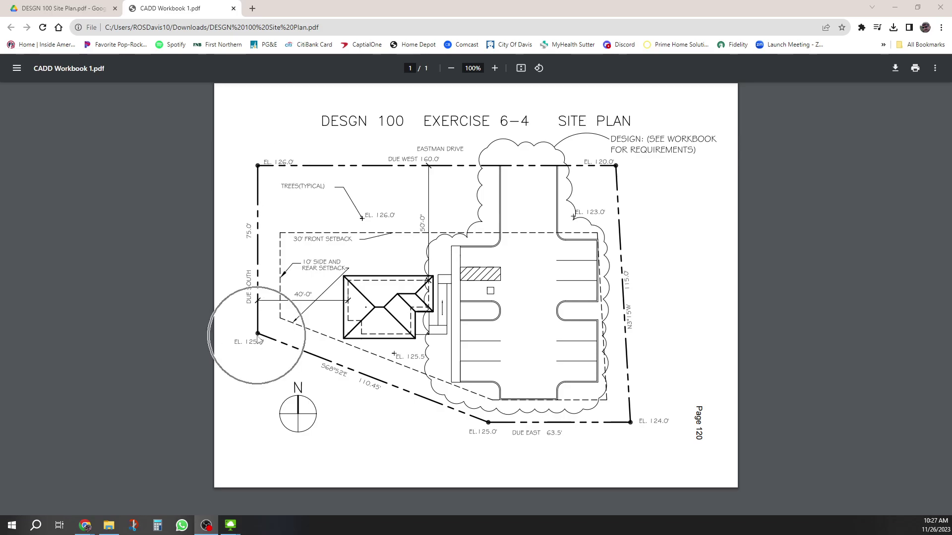
{"action": "left_click", "coordinate": [488, 426]}
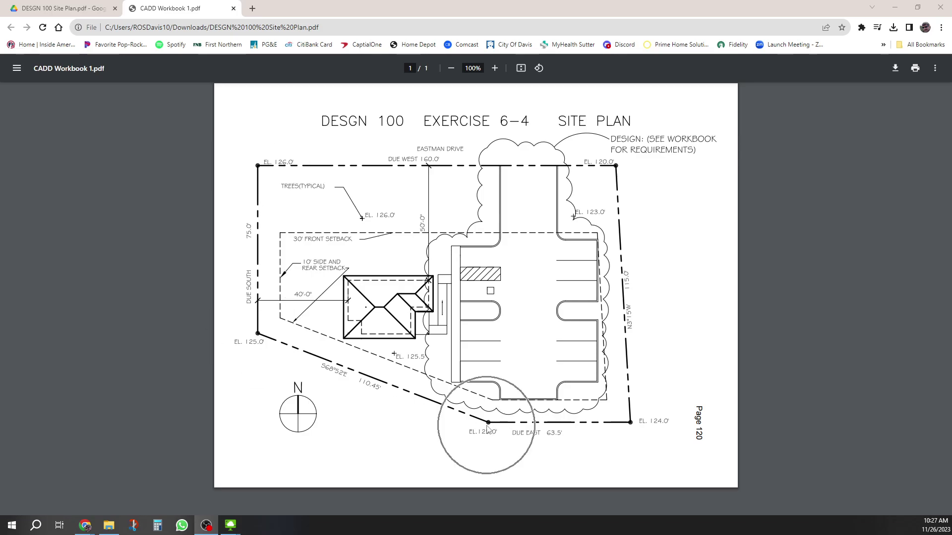
{"action": "left_click", "coordinate": [634, 422]}
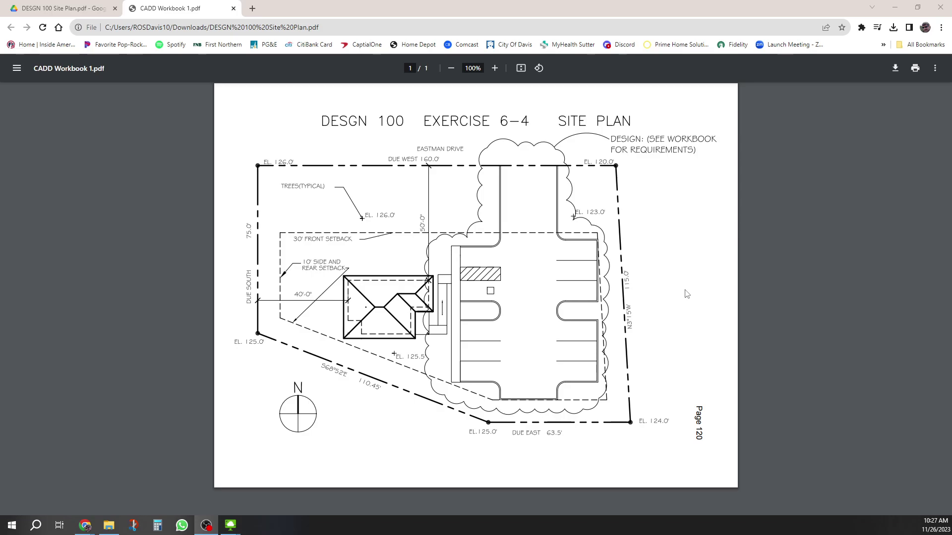
Recheck the remaining corner elevations on the PDF and return to Revit's Property Lines plan
{"action": "left_click", "coordinate": [615, 169]}
{"action": "left_click", "coordinate": [616, 169]}
{"action": "left_click", "coordinate": [628, 167]}
{"action": "left_click", "coordinate": [616, 169]}
{"action": "left_click", "coordinate": [258, 167]}
{"action": "left_click", "coordinate": [489, 422]}
{"action": "left_click", "coordinate": [633, 424]}
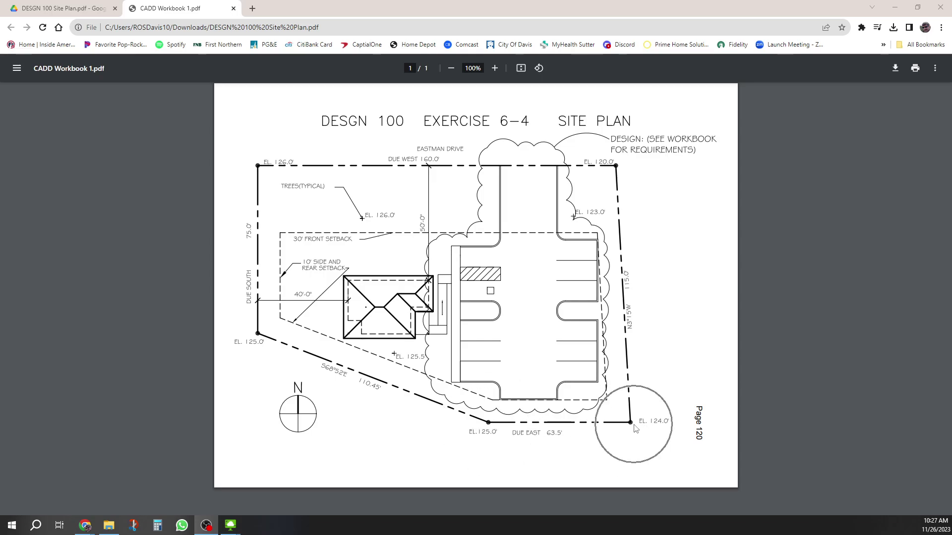
{"action": "left_click", "coordinate": [617, 166]}
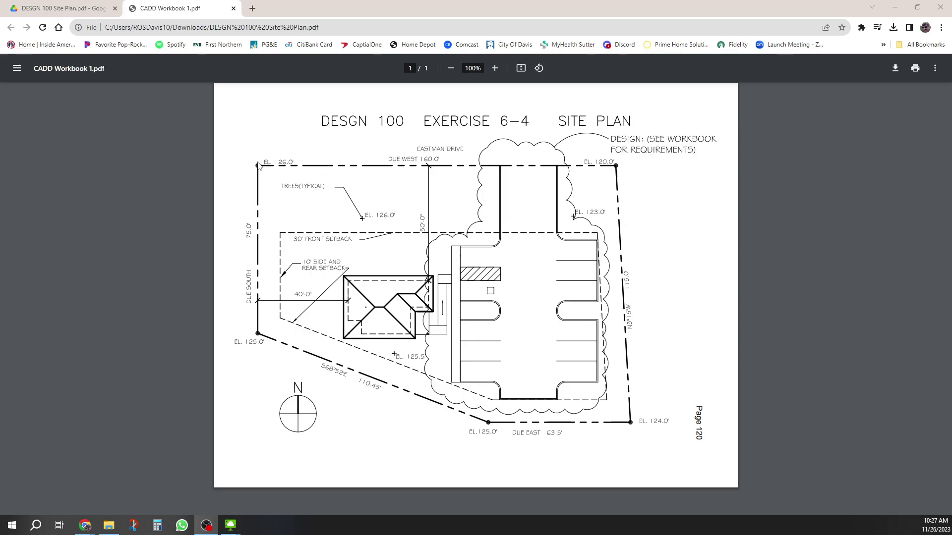
{"action": "left_click", "coordinate": [258, 165]}
{"action": "left_click", "coordinate": [492, 424]}
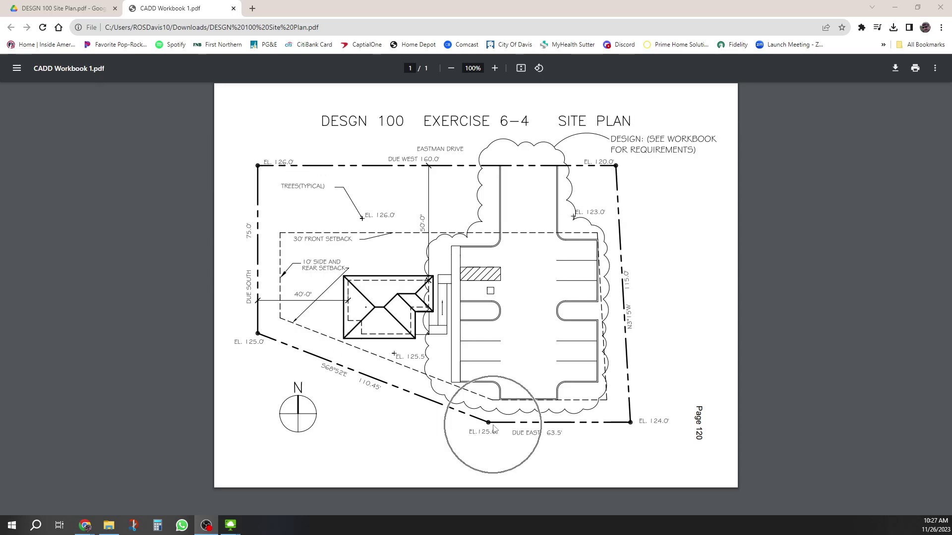
{"action": "left_click", "coordinate": [630, 423]}
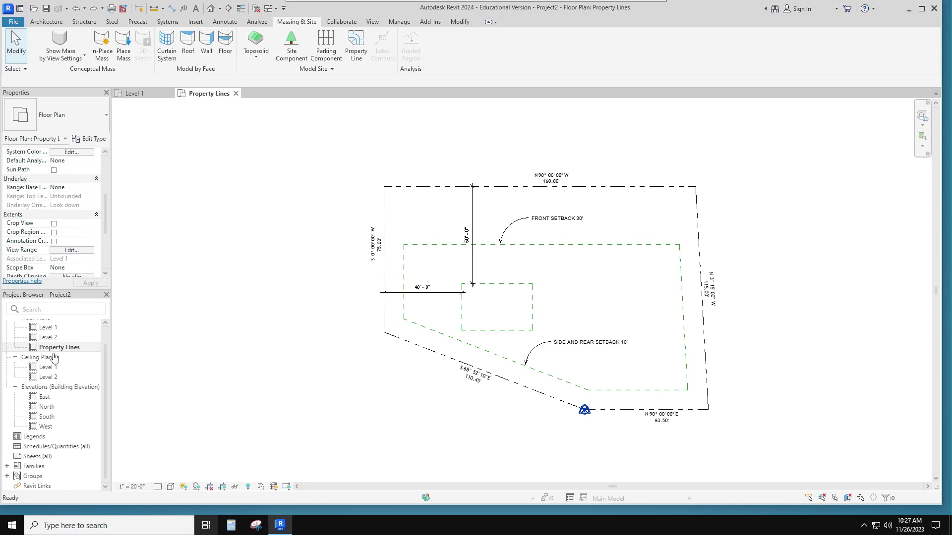
Duplicate the Property Lines plan view with detailing
{"action": "left_click", "coordinate": [59, 351]}
{"action": "left_click", "coordinate": [60, 348]}
{"action": "right_click", "coordinate": [60, 348]}
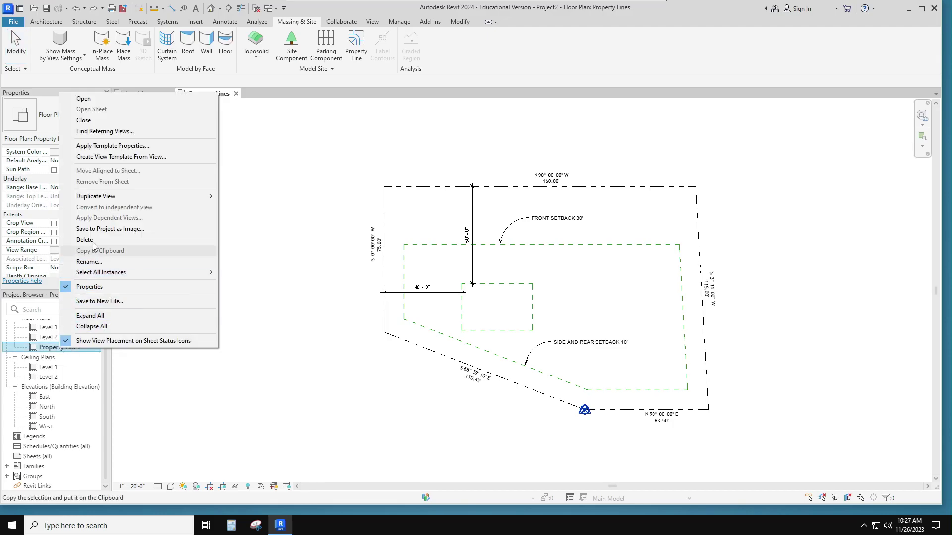
{"action": "mouse_move", "coordinate": [95, 195]}
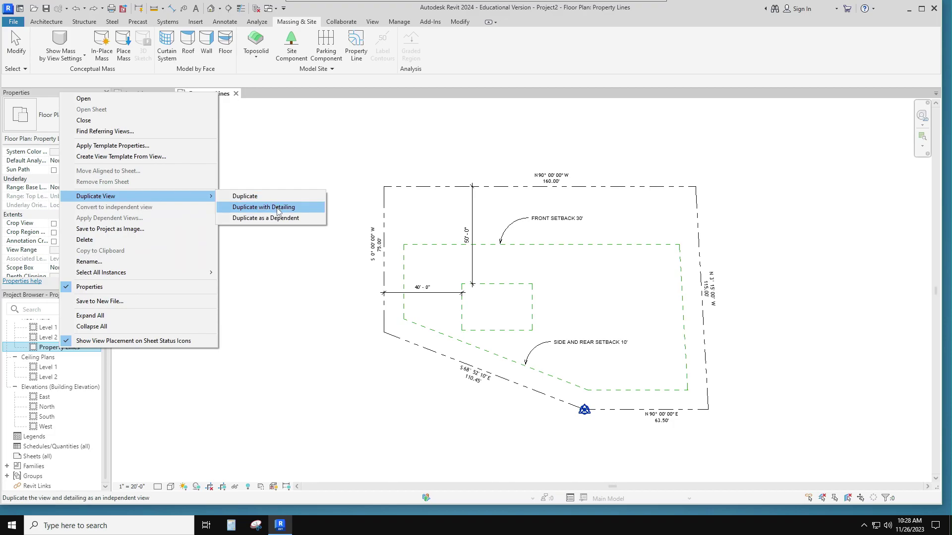
{"action": "left_click", "coordinate": [278, 211]}
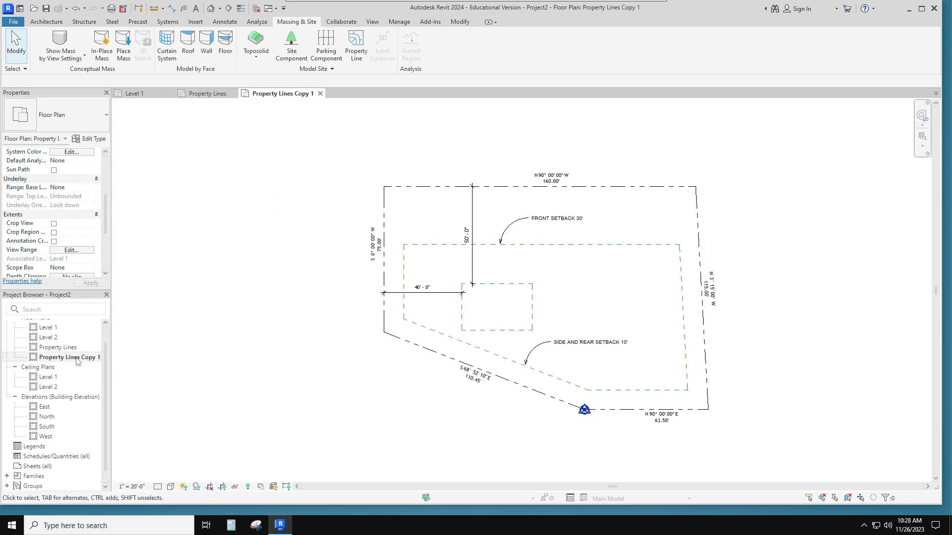
Rename the duplicated view to 'Topo'
{"action": "right_click", "coordinate": [75, 358]}
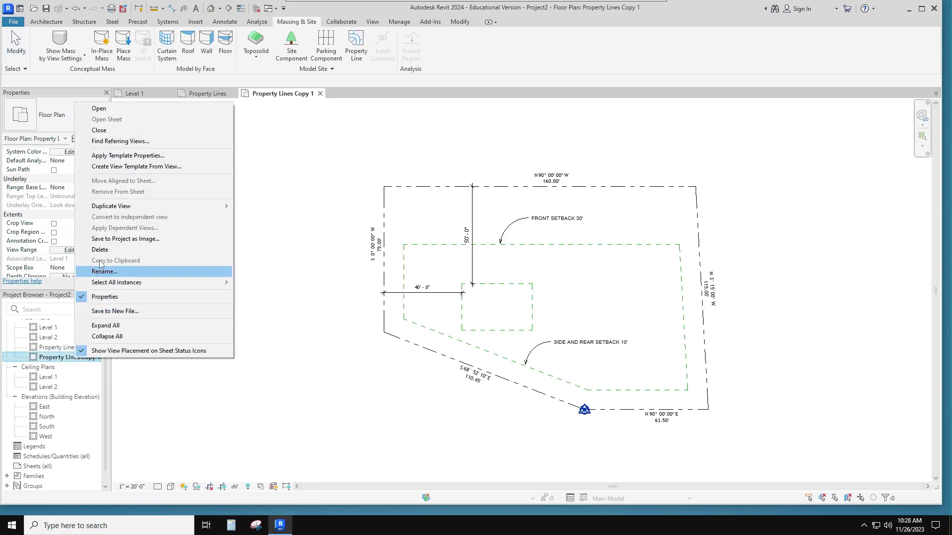
{"action": "left_click", "coordinate": [101, 272]}
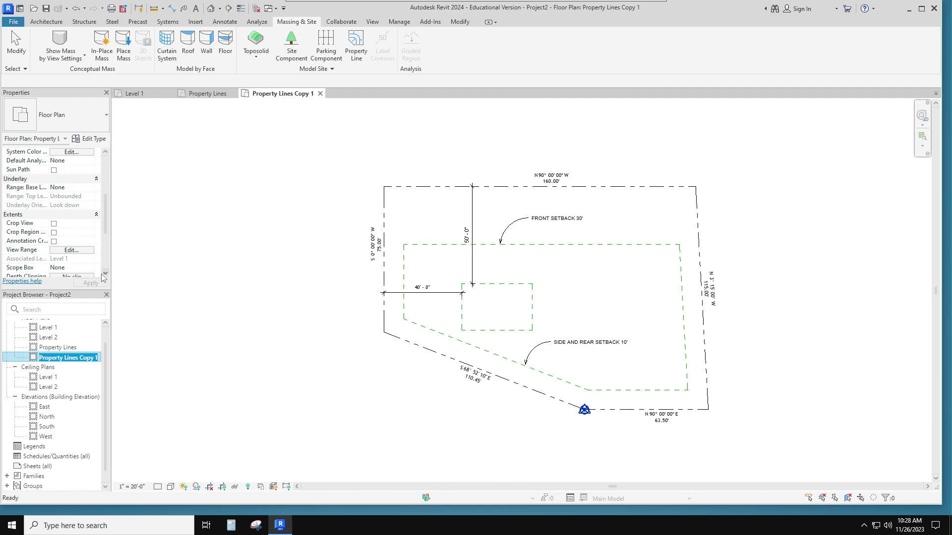
{"action": "type", "text": "Topo"}
{"action": "left_click", "coordinate": [203, 373]}
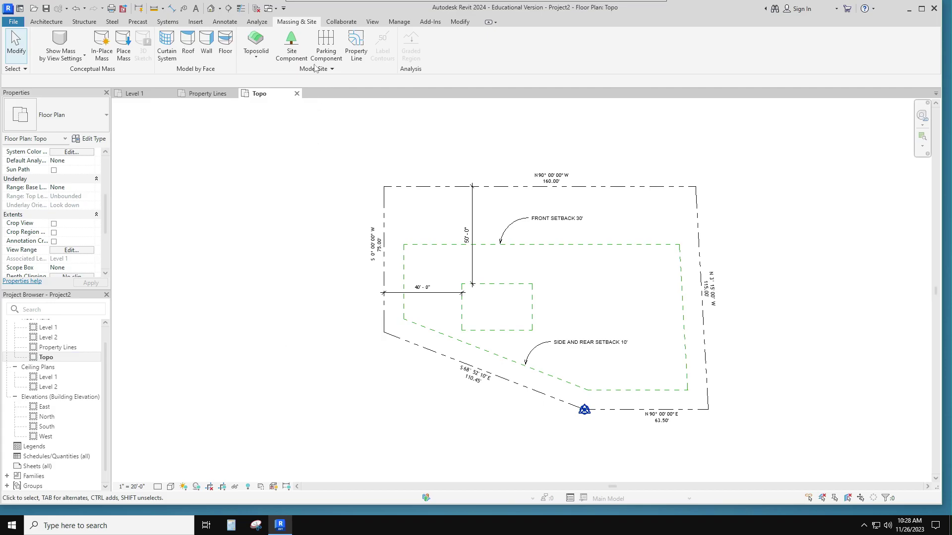
Create a toposolid from a sketch by picking the top, left, diagonal, bottom and right property lines
{"action": "left_click", "coordinate": [256, 59]}
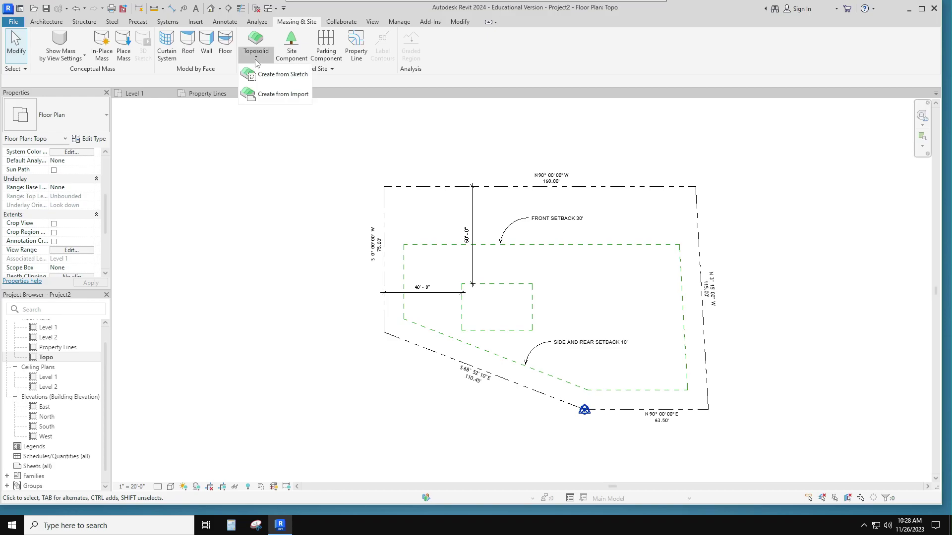
{"action": "left_click", "coordinate": [283, 74]}
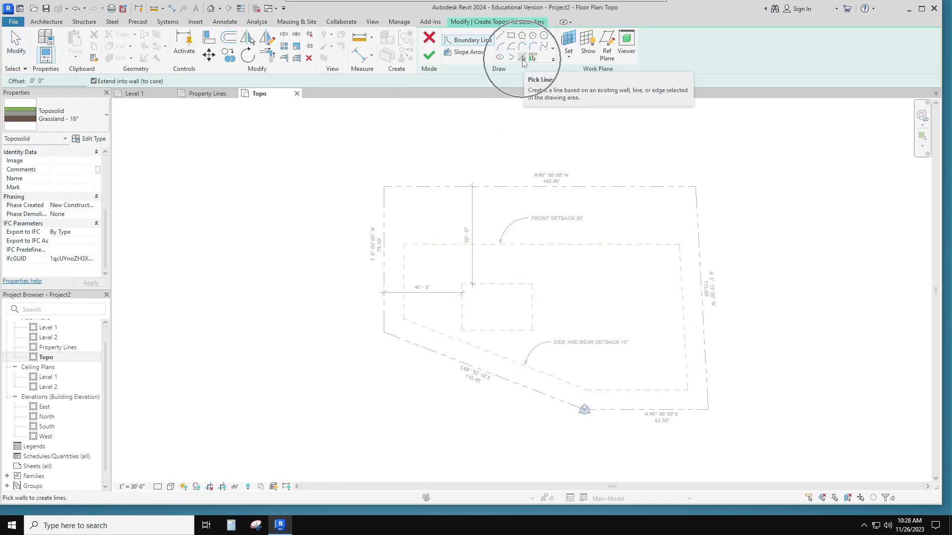
{"action": "left_click", "coordinate": [523, 58]}
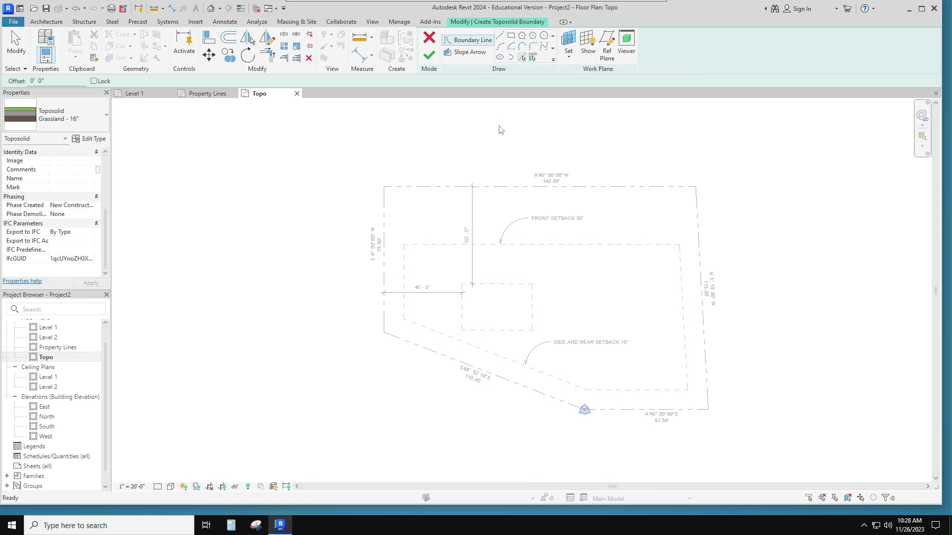
{"action": "left_click", "coordinate": [496, 187]}
{"action": "left_click", "coordinate": [387, 227]}
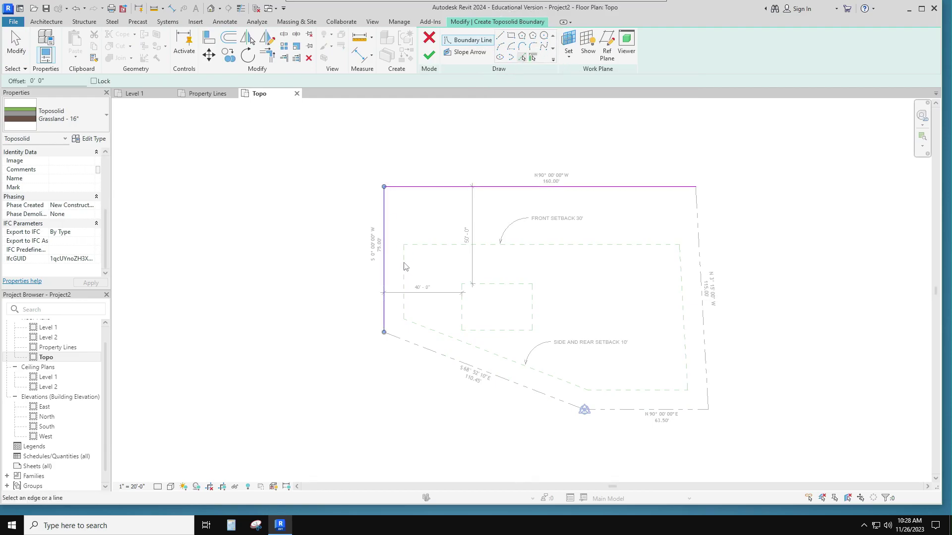
{"action": "left_click", "coordinate": [446, 356]}
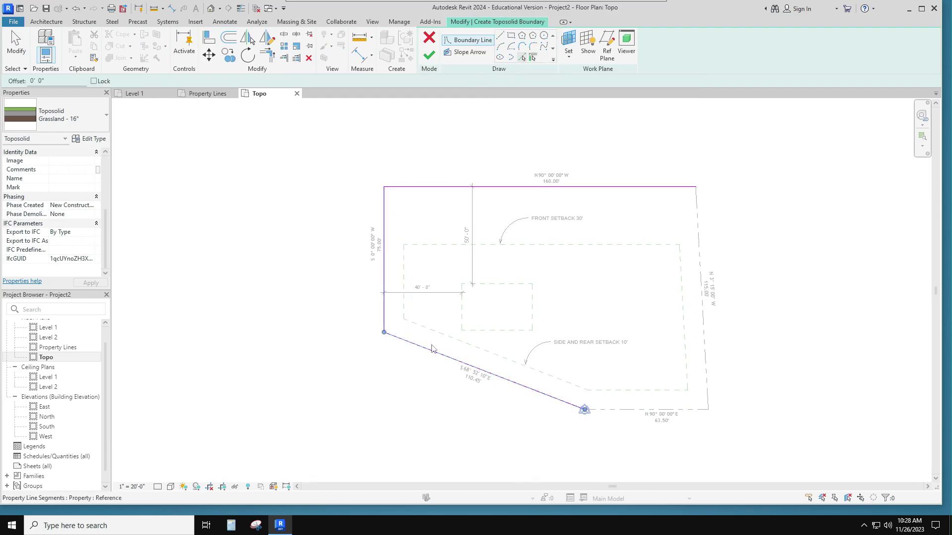
{"action": "left_click", "coordinate": [640, 411]}
{"action": "left_click", "coordinate": [708, 377]}
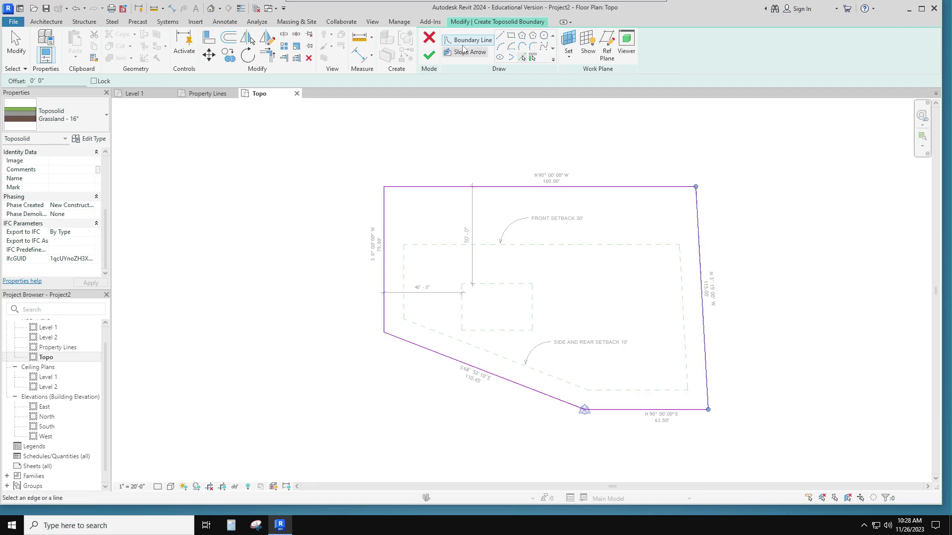
{"action": "left_click", "coordinate": [429, 55]}
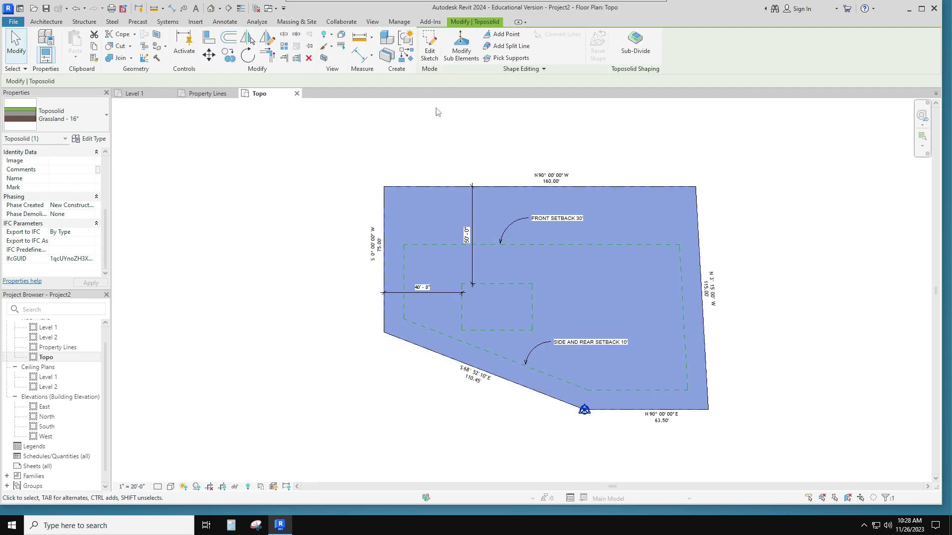
Set the toposolid's top-left corner point to 6'-0" and bottom-left point to 5'-0"
{"action": "left_click", "coordinate": [462, 48]}
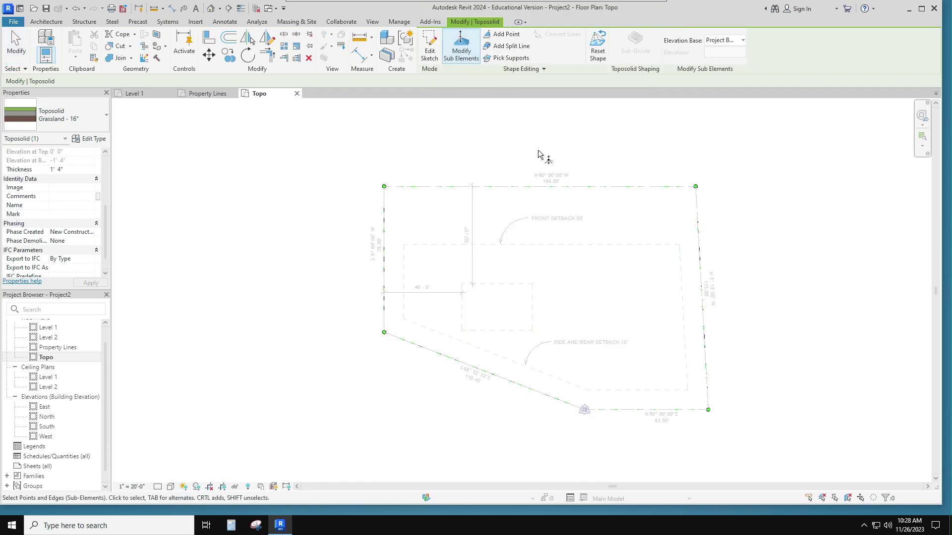
{"action": "left_click", "coordinate": [695, 187]}
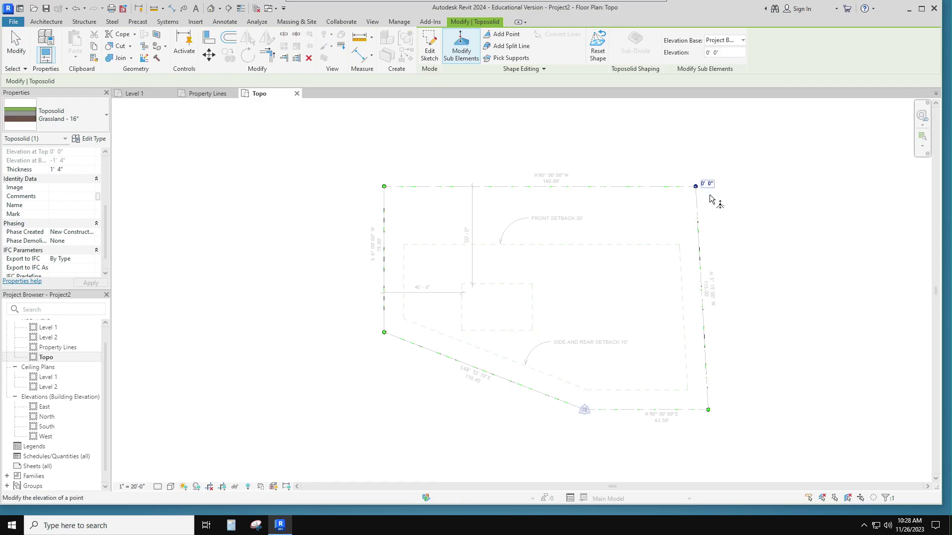
{"action": "left_click", "coordinate": [384, 187]}
{"action": "left_click", "coordinate": [395, 184]}
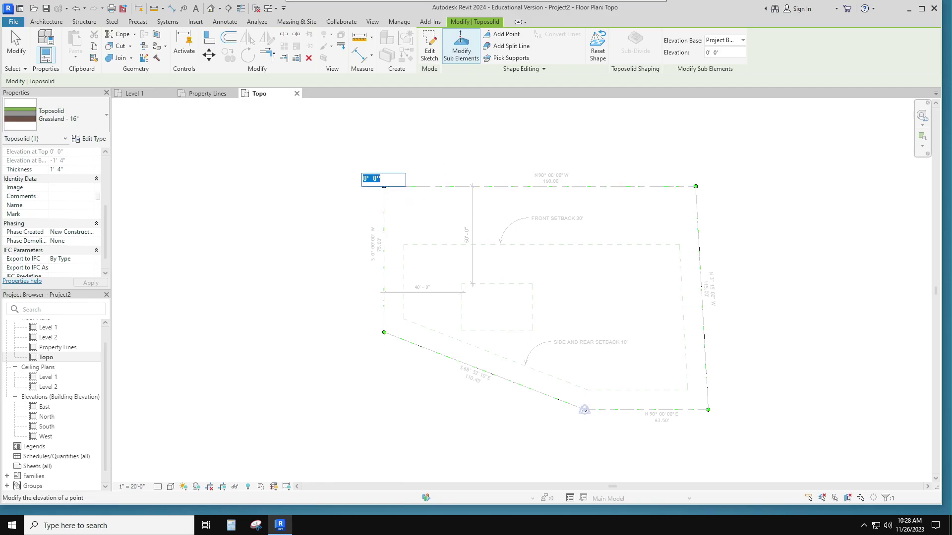
{"action": "type", "text": "6"}
{"action": "key", "text": "Return"}
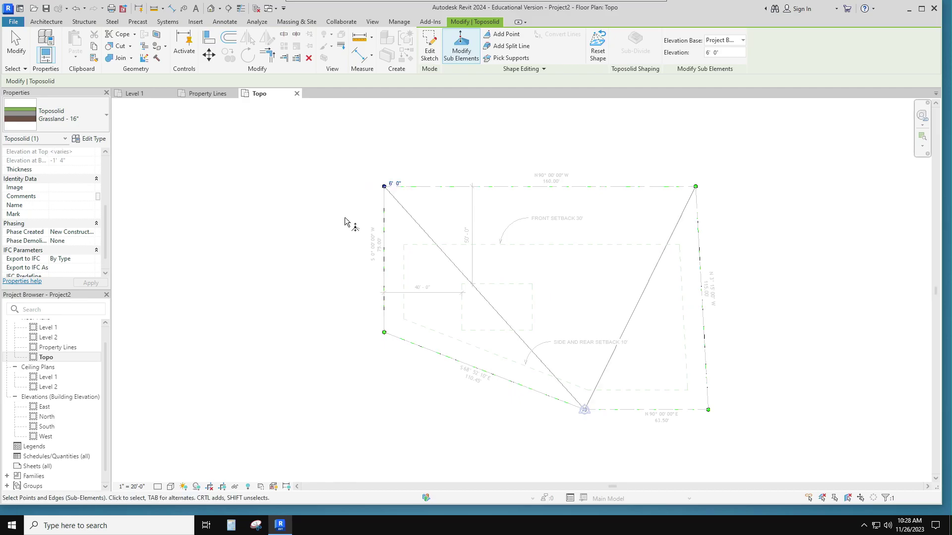
{"action": "left_click", "coordinate": [384, 333]}
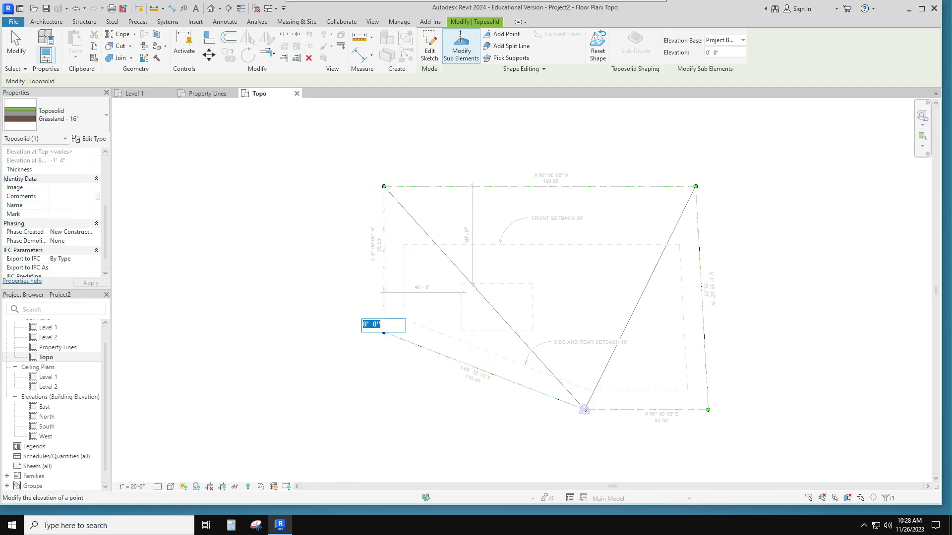
{"action": "type", "text": "5"}
{"action": "key", "text": "Return"}
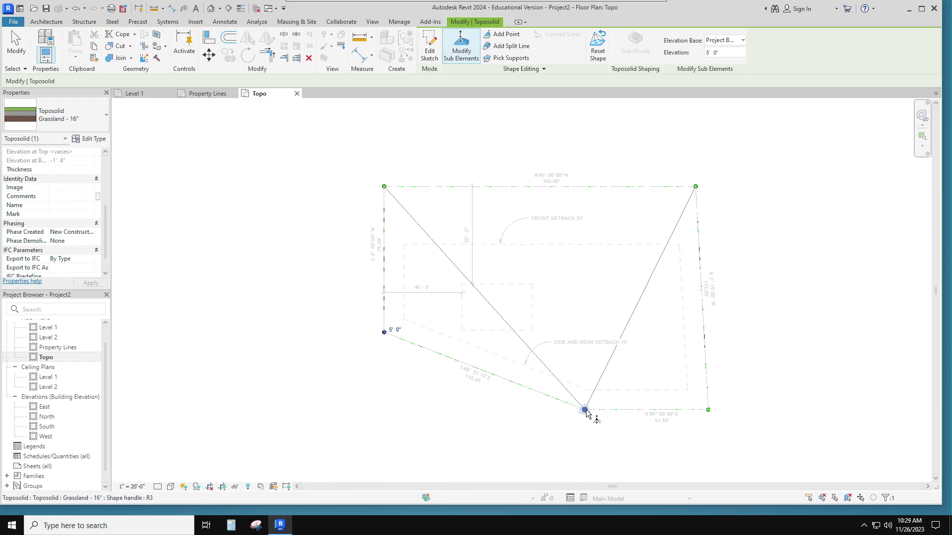
Set the bottom corner point to 5'-0" and the bottom-right point to 4'-0"
{"action": "left_click", "coordinate": [585, 411]}
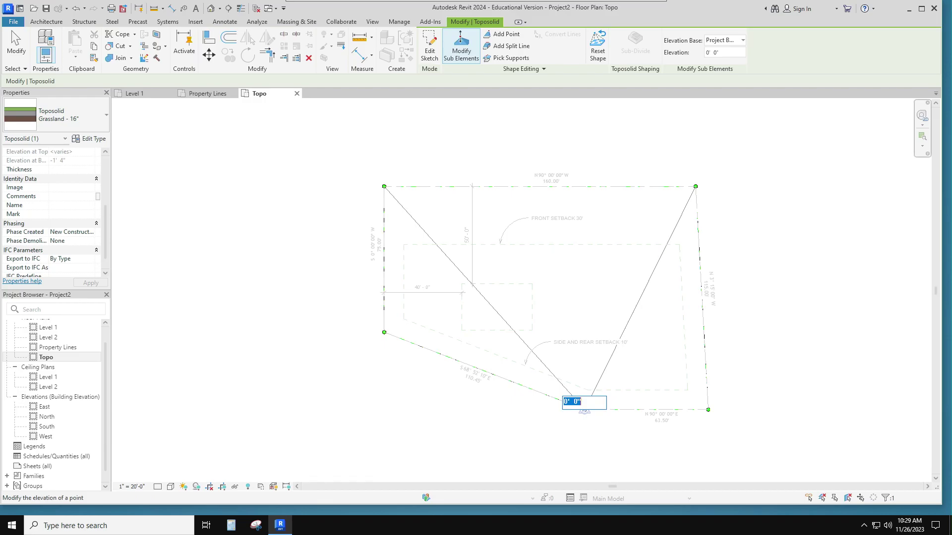
{"action": "type", "text": "5"}
{"action": "left_click", "coordinate": [709, 411]}
{"action": "left_click", "coordinate": [719, 408]}
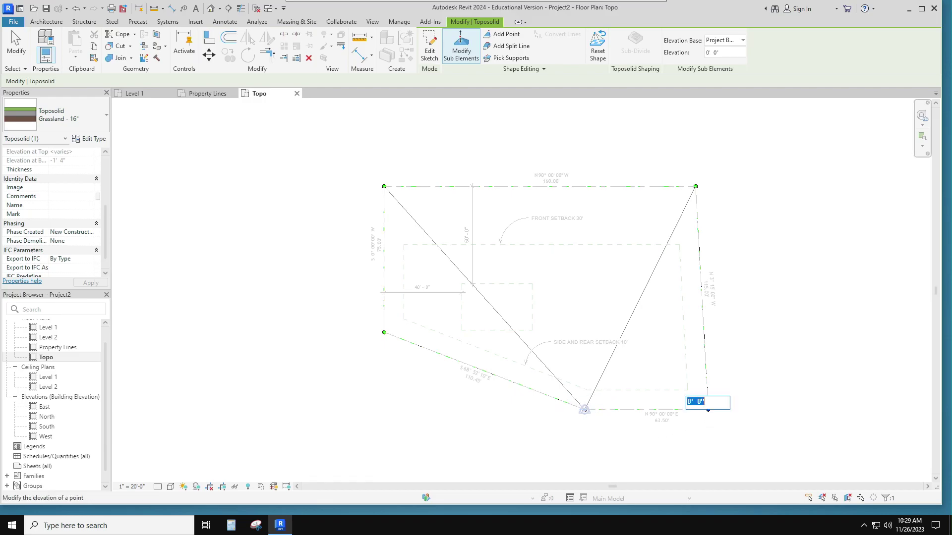
{"action": "type", "text": "4"}
{"action": "key", "text": "Return"}
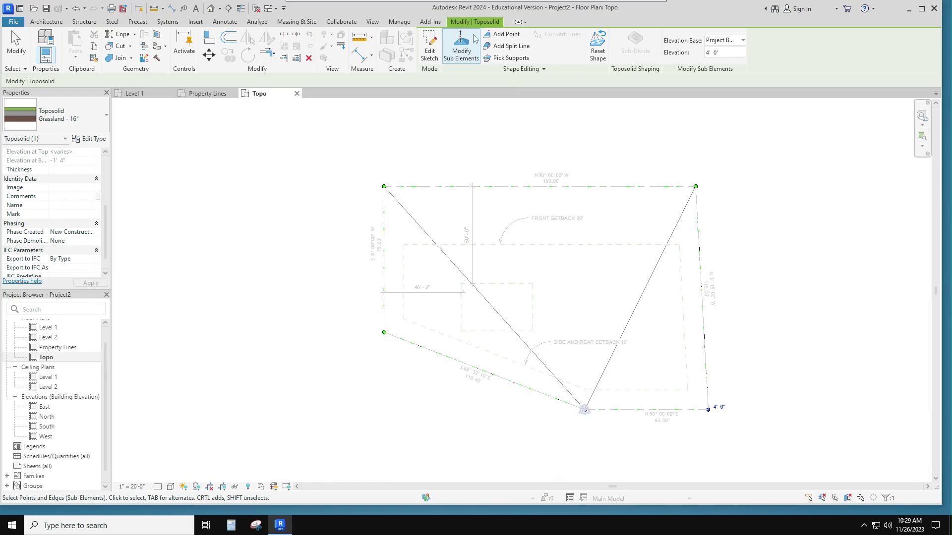
{"action": "left_click", "coordinate": [434, 133]}
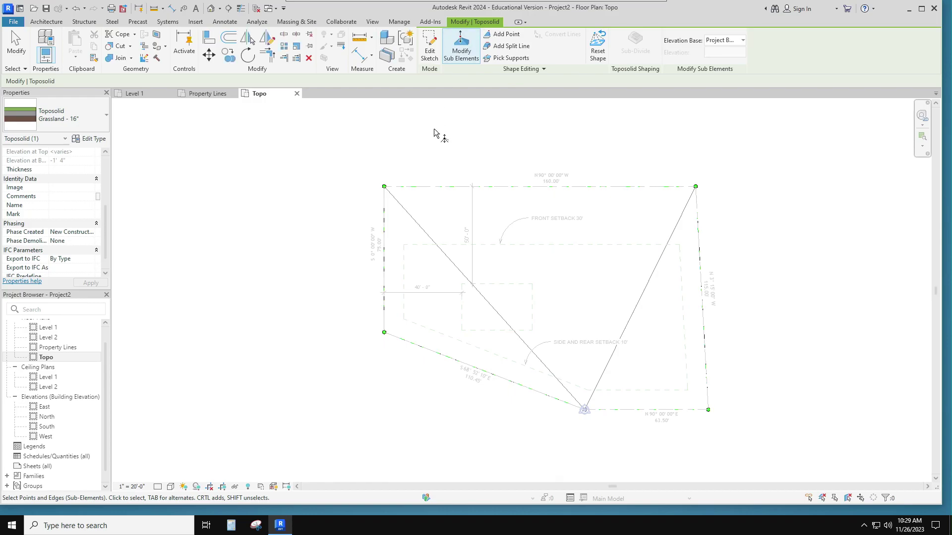
{"action": "double_click", "coordinate": [485, 22]}
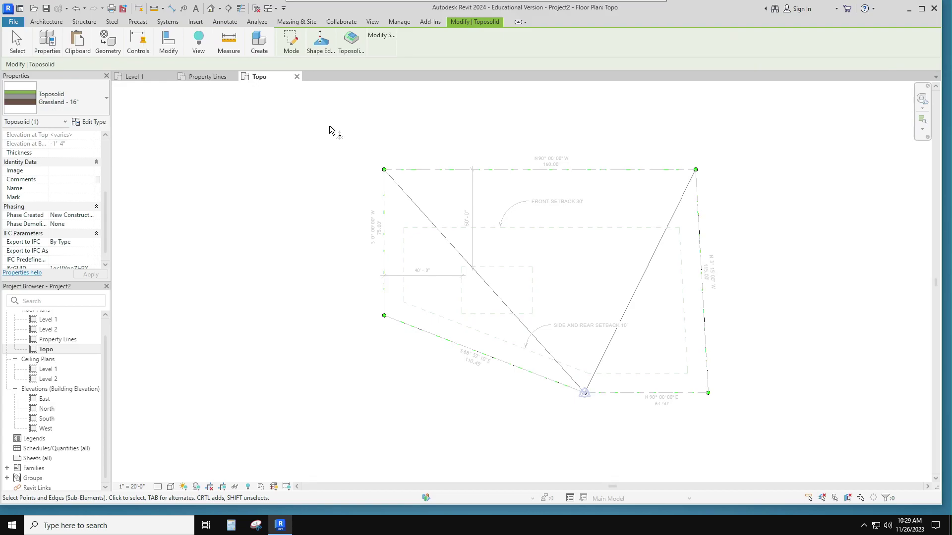
Delete the 40'-0" and 50'-0" dimensions and the FRONT SETBACK 30' and SIDE AND REAR SETBACK 10' notes
{"action": "key", "text": "Escape"}
{"action": "key", "text": "Escape"}
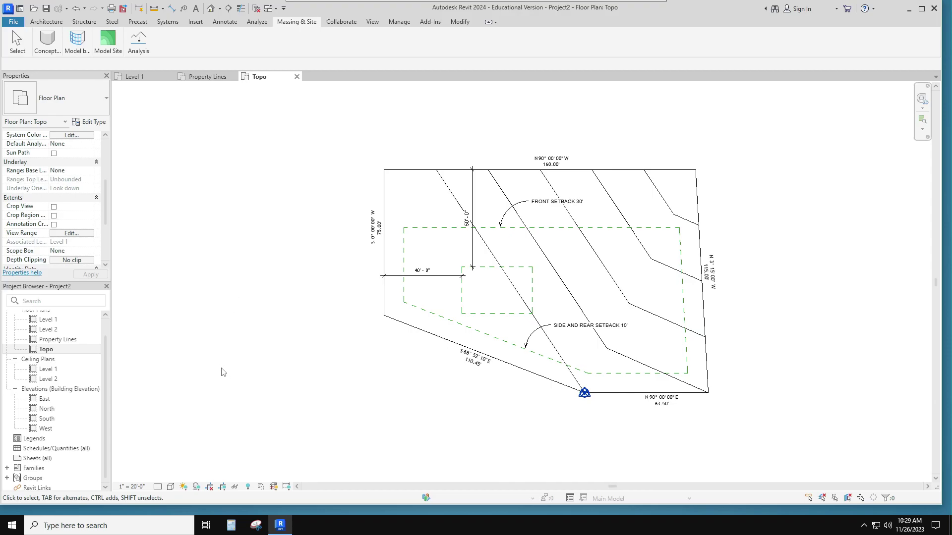
{"action": "left_click", "coordinate": [445, 279]}
{"action": "key", "text": "Delete"}
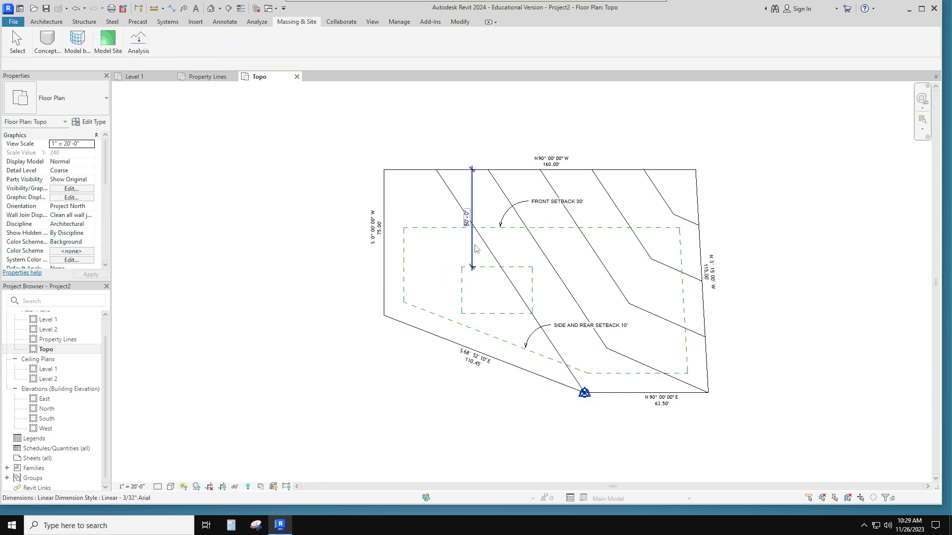
{"action": "left_click", "coordinate": [473, 243]}
{"action": "key", "text": "Delete"}
{"action": "left_click", "coordinate": [540, 203]}
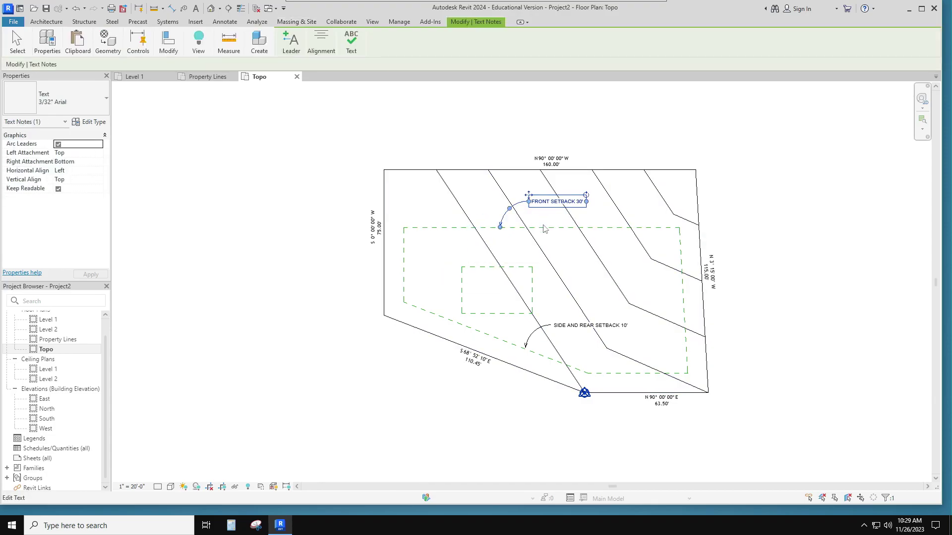
{"action": "key", "text": "Delete"}
{"action": "left_click", "coordinate": [563, 332]}
{"action": "key", "text": "Delete"}
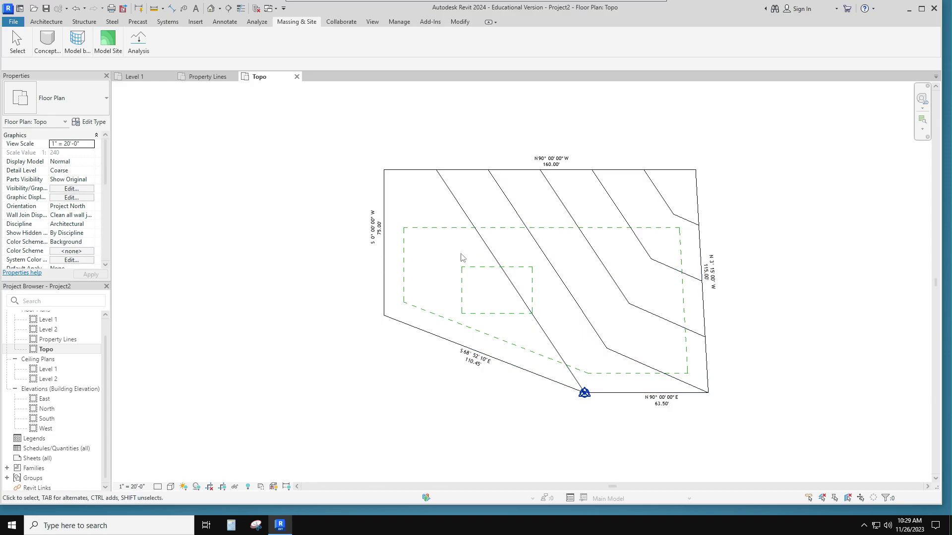
Override the toposolid's projection line colour in this view to a pale grey
{"action": "left_click", "coordinate": [488, 252]}
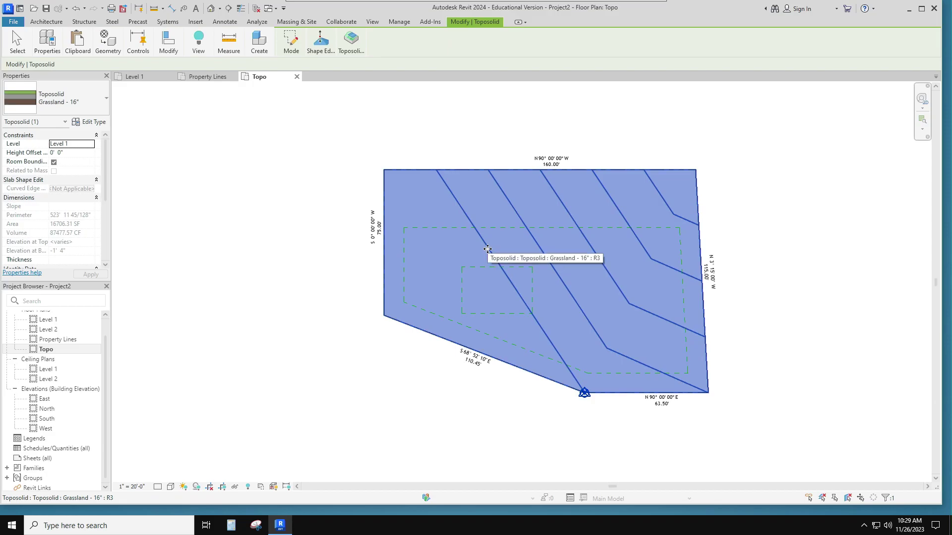
{"action": "right_click", "coordinate": [487, 249]}
{"action": "mouse_move", "coordinate": [538, 306]}
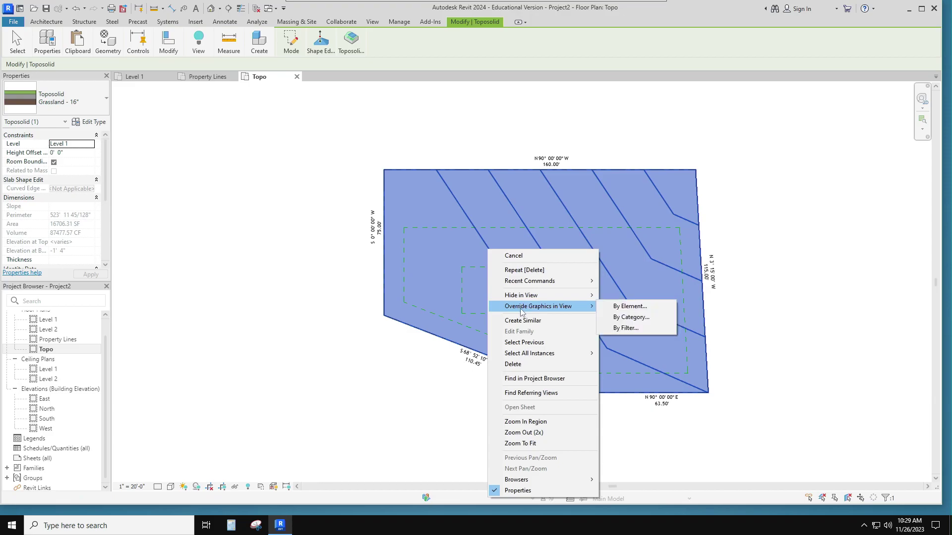
{"action": "left_click", "coordinate": [521, 310]}
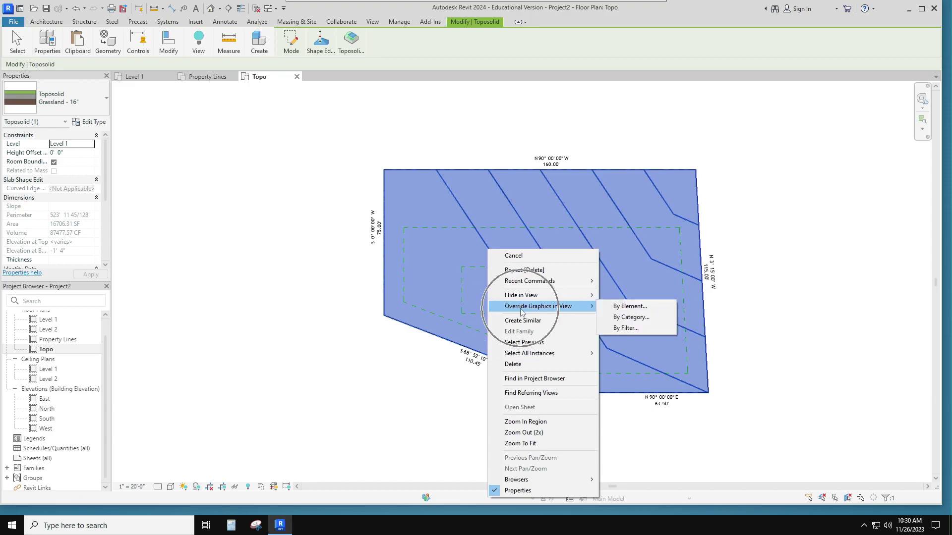
{"action": "left_click", "coordinate": [619, 310]}
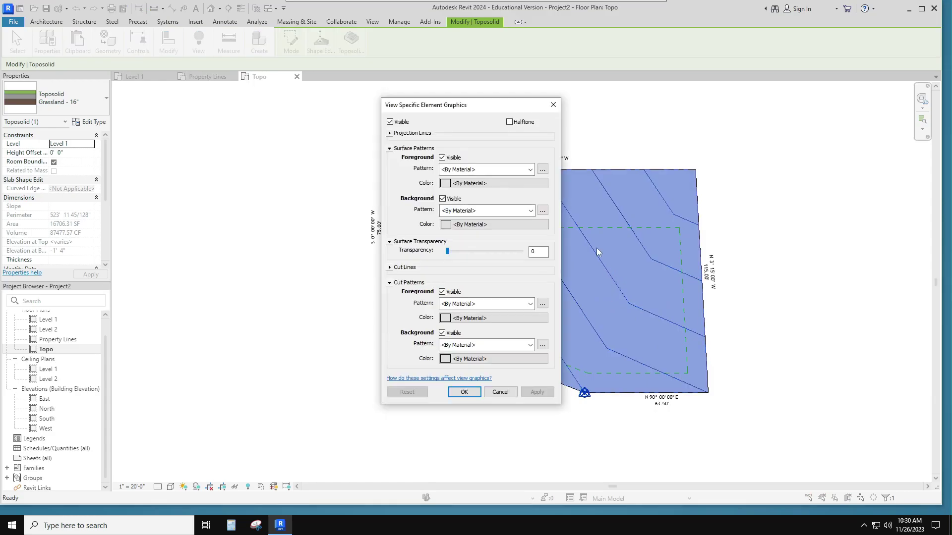
{"action": "left_click", "coordinate": [389, 133]}
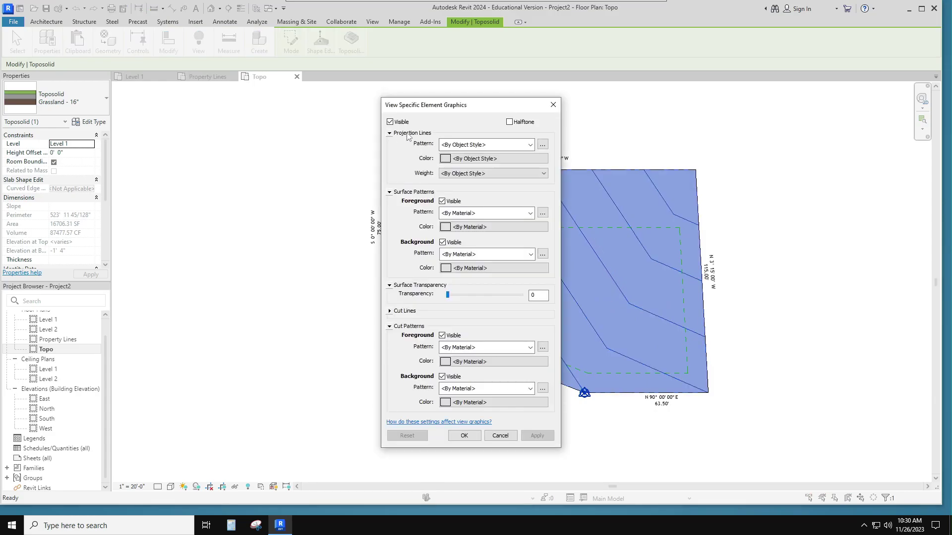
{"action": "left_click", "coordinate": [446, 158]}
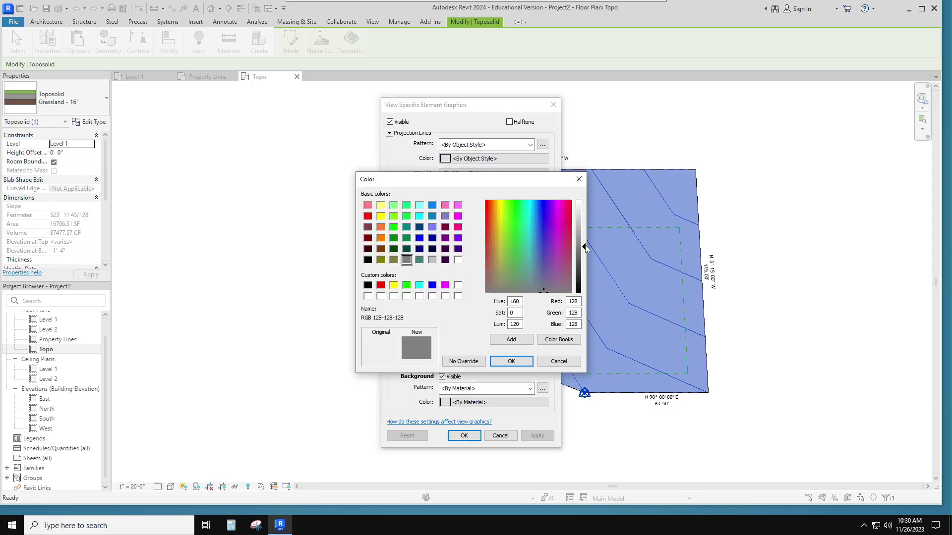
{"action": "left_click_drag", "start_coordinate": [585, 248], "coordinate": [586, 214]}
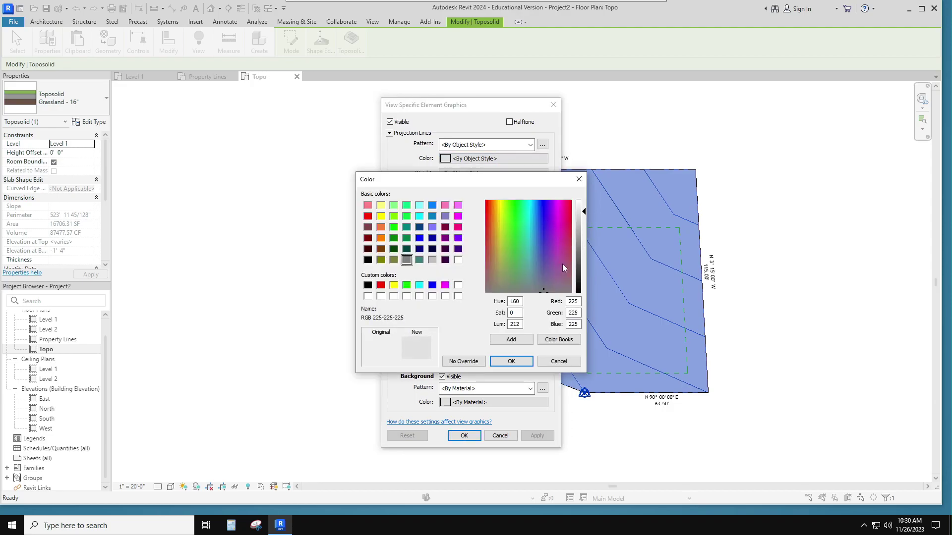
{"action": "left_click", "coordinate": [511, 362]}
{"action": "left_click", "coordinate": [531, 440]}
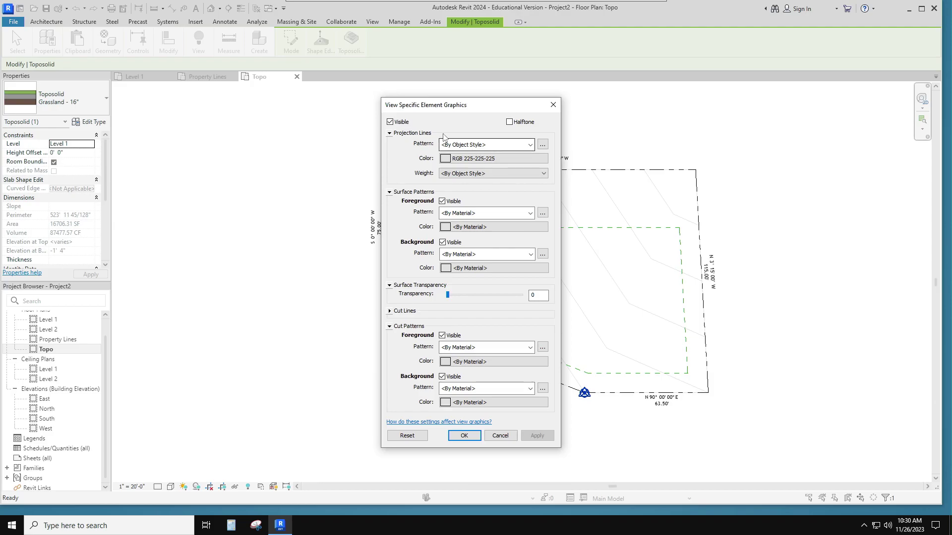
Adjust the projection line grey slightly darker to PANTONE 14-4201 TCX and confirm
{"action": "left_click", "coordinate": [445, 158]}
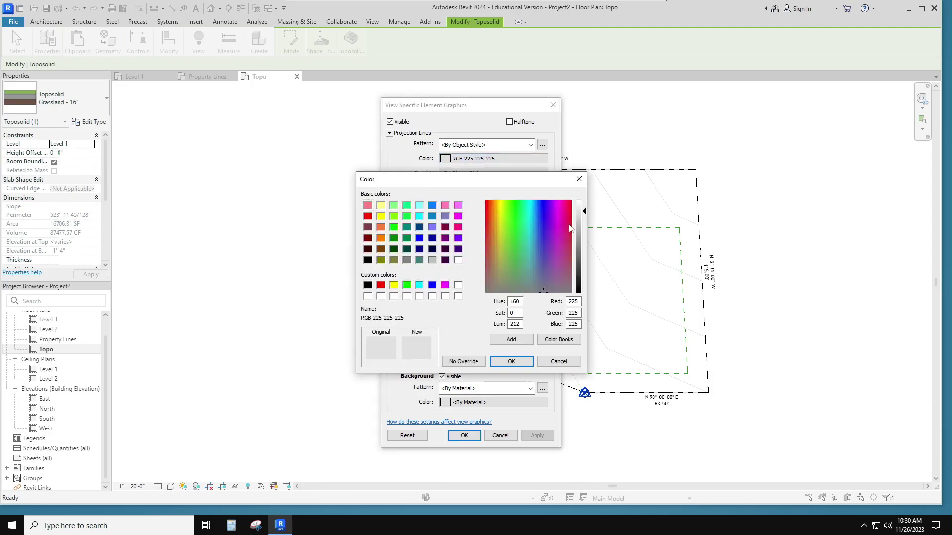
{"action": "left_click_drag", "start_coordinate": [587, 211], "coordinate": [583, 222]}
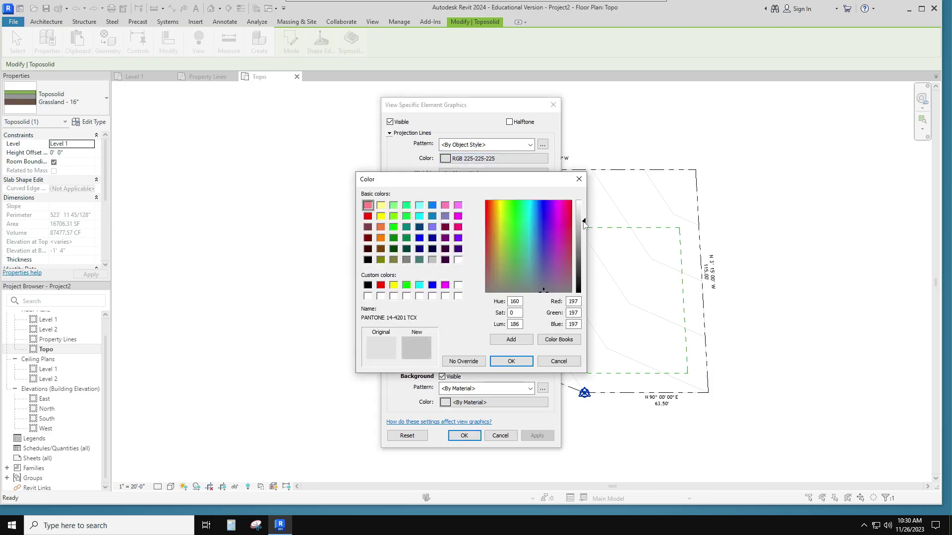
{"action": "left_click", "coordinate": [512, 361]}
{"action": "left_click", "coordinate": [540, 436]}
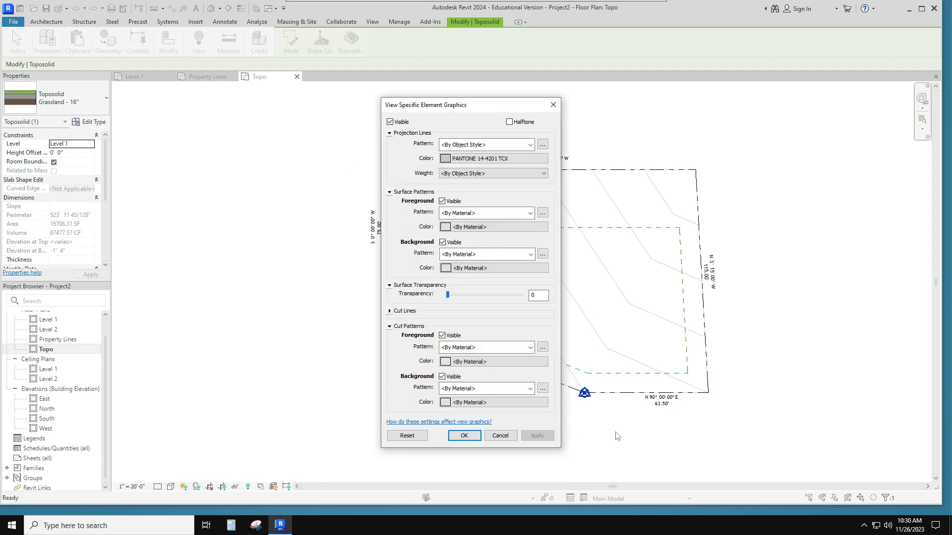
{"action": "left_click", "coordinate": [464, 435]}
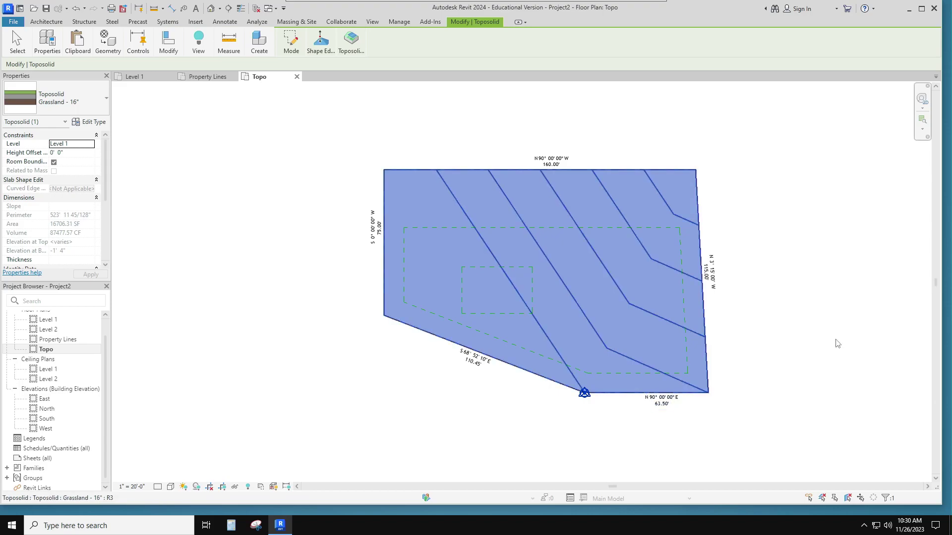
{"action": "left_click", "coordinate": [825, 355]}
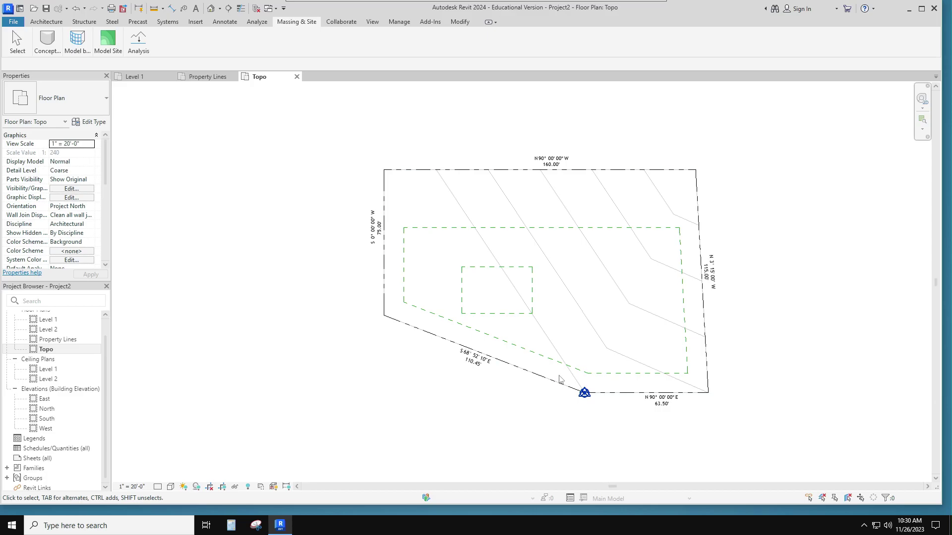
Hide the survey point and project base point markers at the bottom corner in this view
{"action": "left_click_drag", "start_coordinate": [559, 376], "coordinate": [601, 411]}
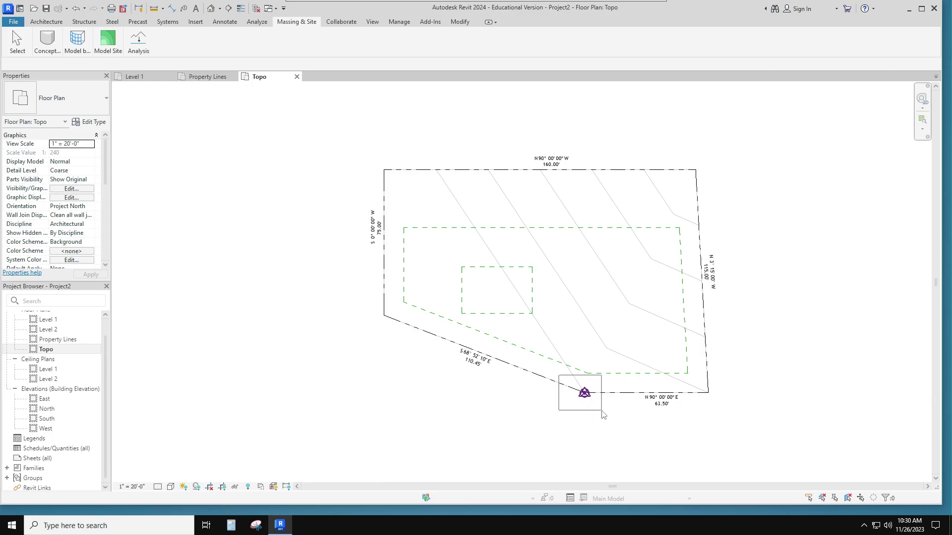
{"action": "left_click_drag", "start_coordinate": [602, 411], "coordinate": [602, 411]}
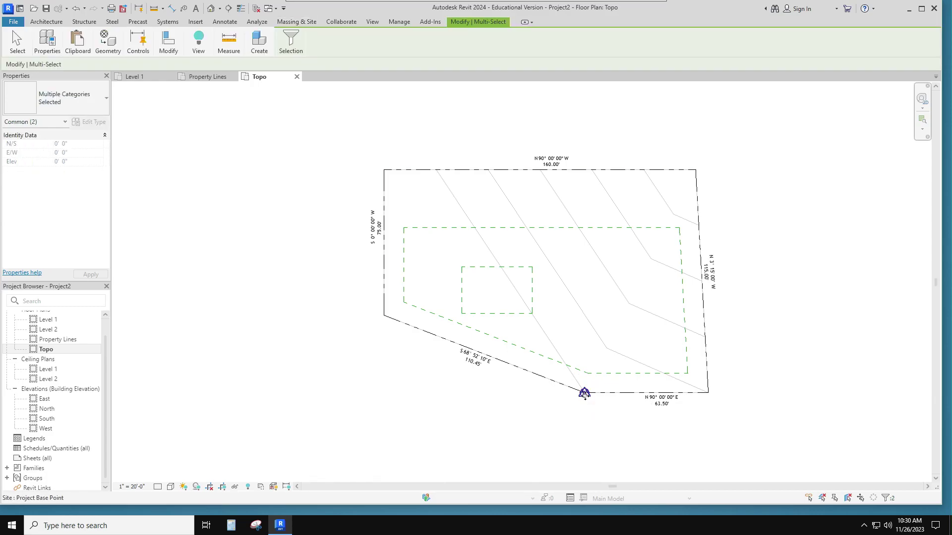
{"action": "right_click", "coordinate": [585, 395]}
{"action": "mouse_move", "coordinate": [619, 193]}
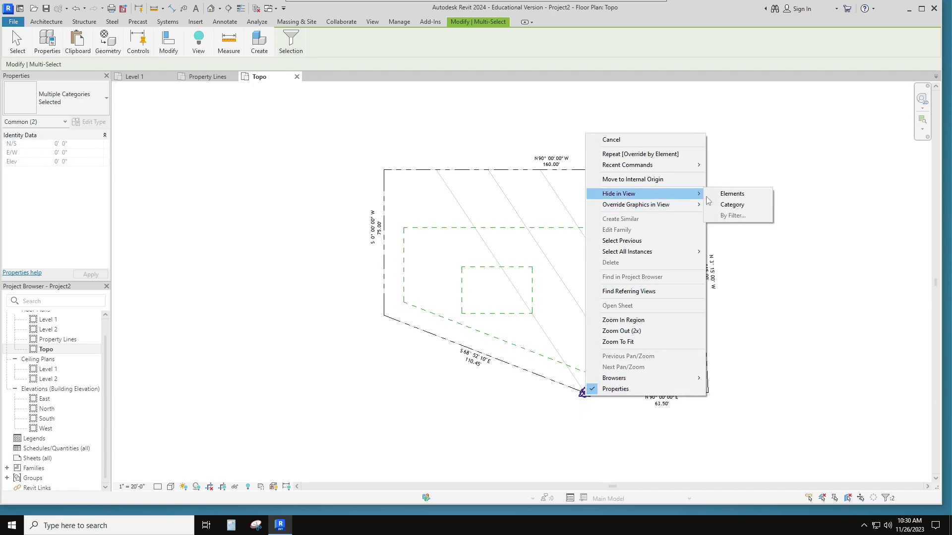
{"action": "left_click", "coordinate": [731, 194]}
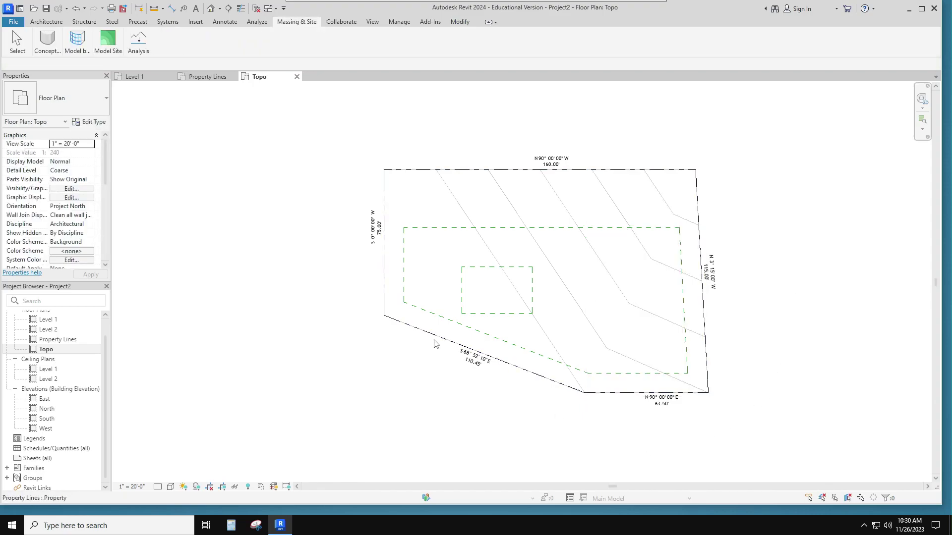
{"action": "left_click", "coordinate": [225, 22]}
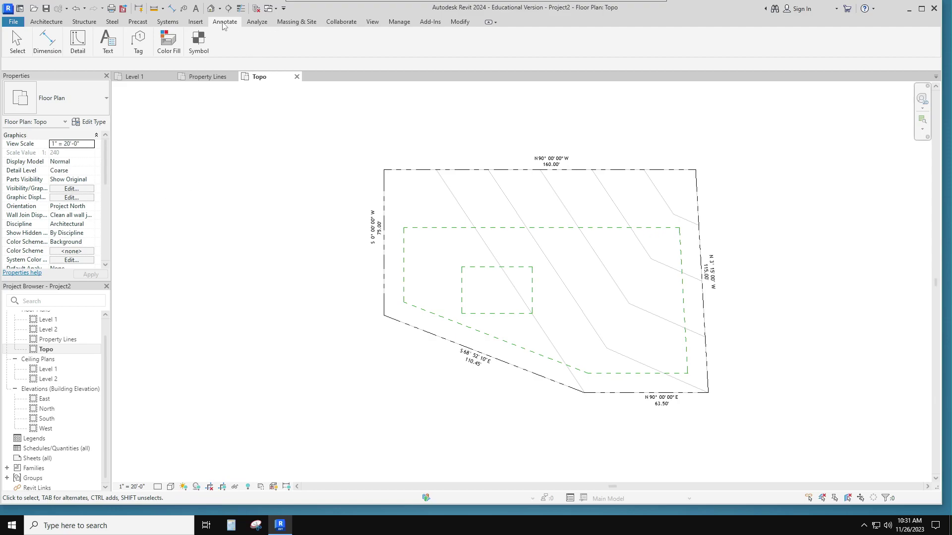
Place spot elevations at all five property corners of the toposolid
{"action": "left_click", "coordinate": [495, 22]}
{"action": "left_click", "coordinate": [489, 23]}
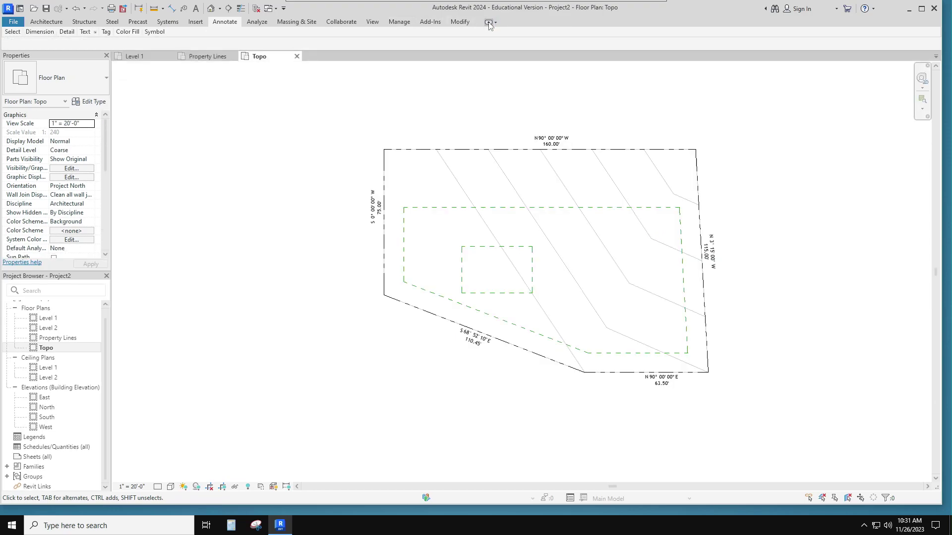
{"action": "left_click", "coordinate": [489, 23]}
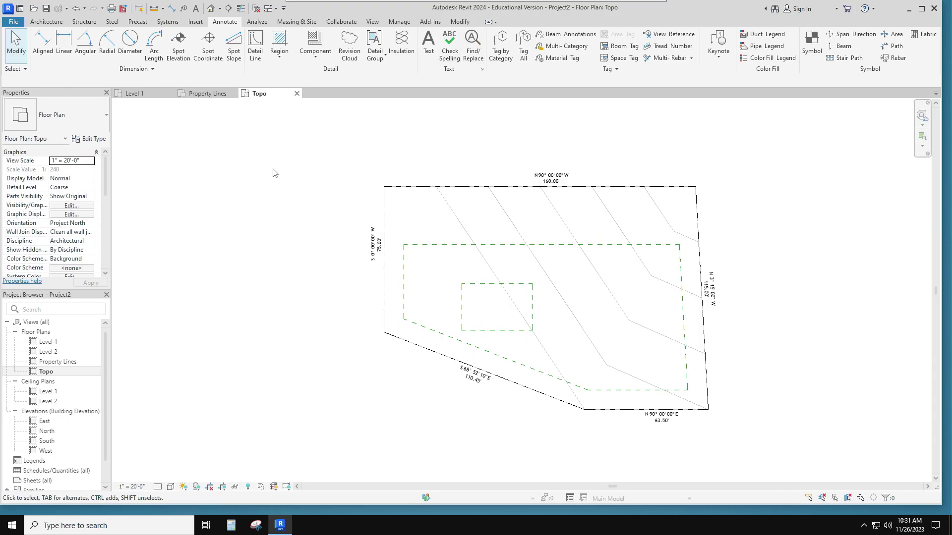
{"action": "left_click", "coordinate": [179, 42]}
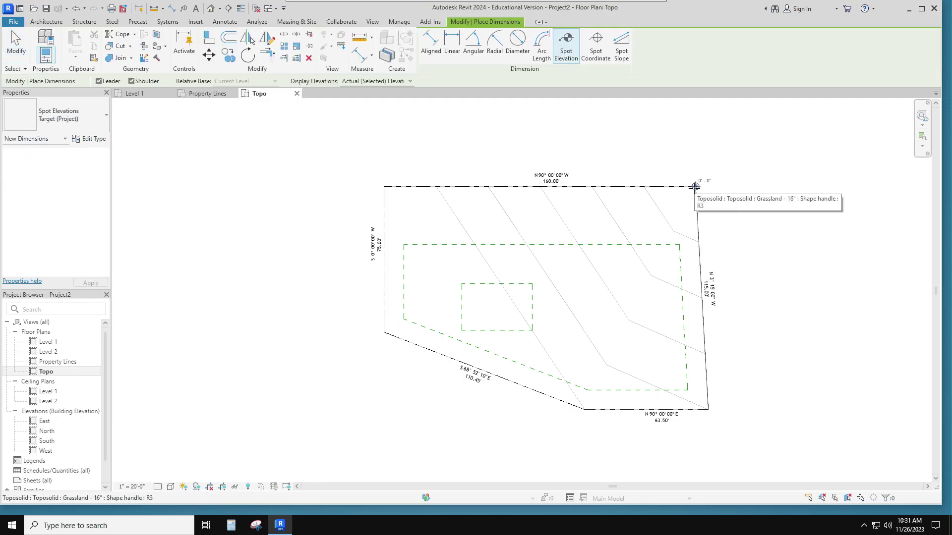
{"action": "left_click", "coordinate": [695, 187]}
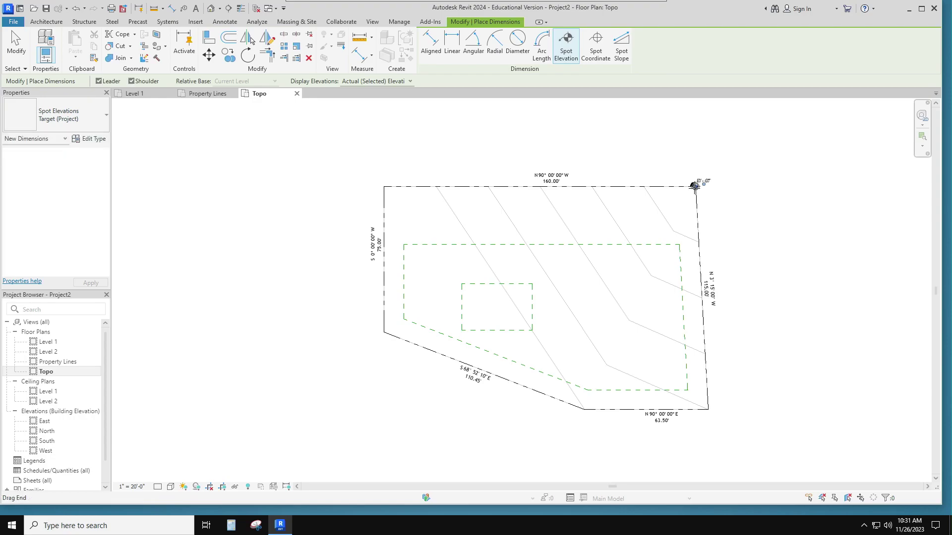
{"action": "left_click", "coordinate": [385, 186]}
{"action": "left_click", "coordinate": [383, 332]}
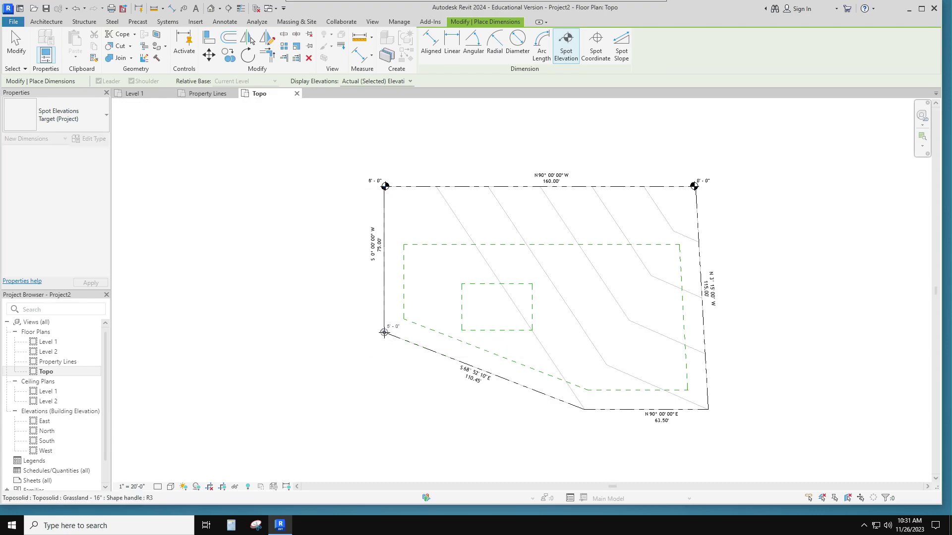
{"action": "left_click", "coordinate": [583, 409]}
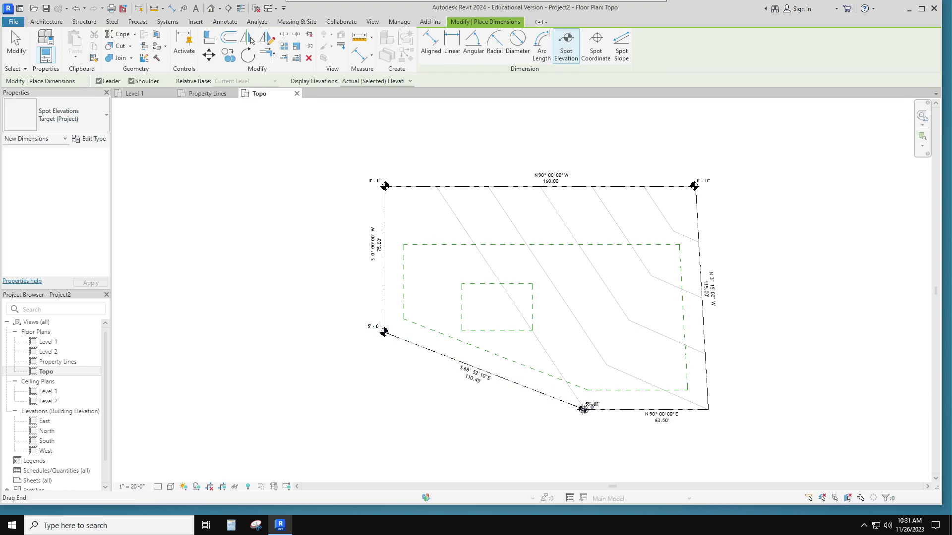
{"action": "left_click", "coordinate": [709, 410]}
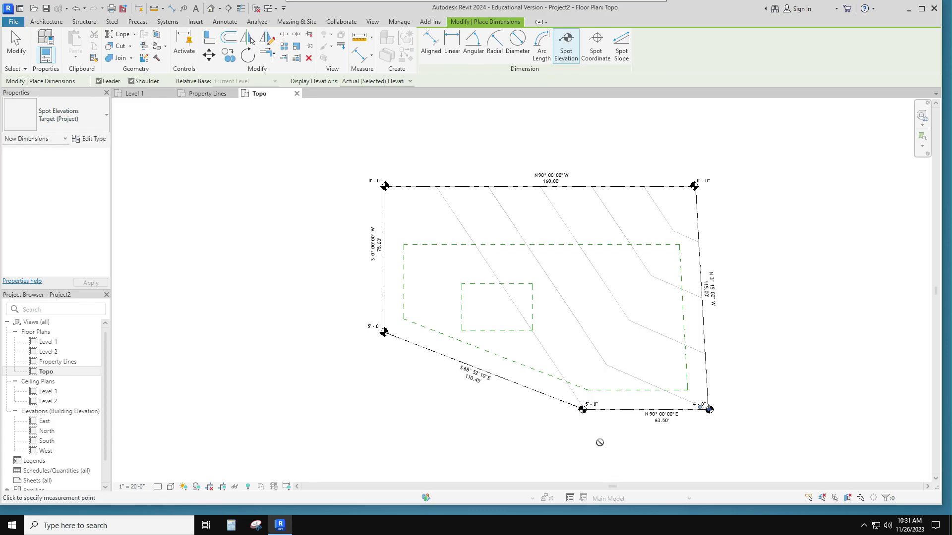
{"action": "scroll", "coordinate": [595, 422], "scroll_direction": "up", "scroll_amount": 3}
{"action": "scroll", "coordinate": [595, 421], "scroll_direction": "up", "scroll_amount": 3}
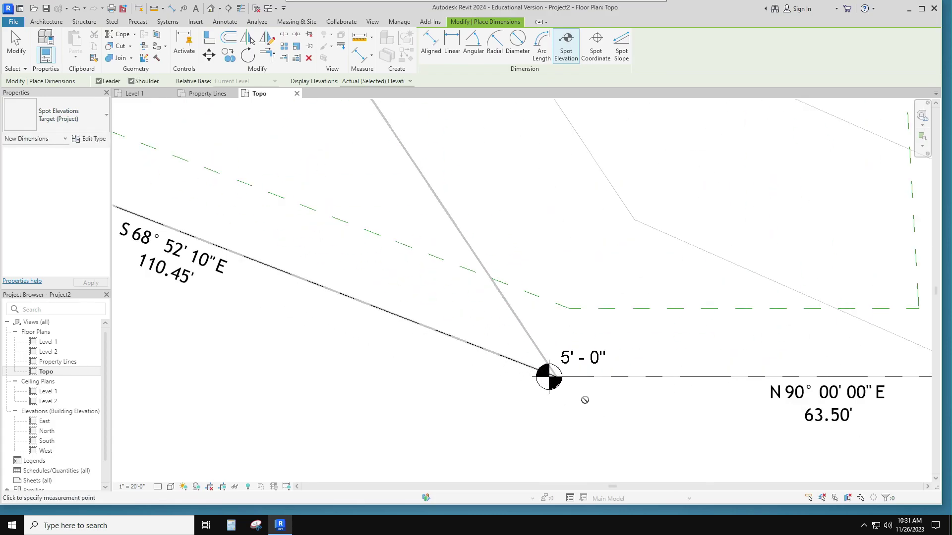
{"action": "left_click", "coordinate": [17, 44]}
Move the 5'-0" and 4'-0" spot elevation labels below their bottom corner markers
{"action": "left_click", "coordinate": [593, 364]}
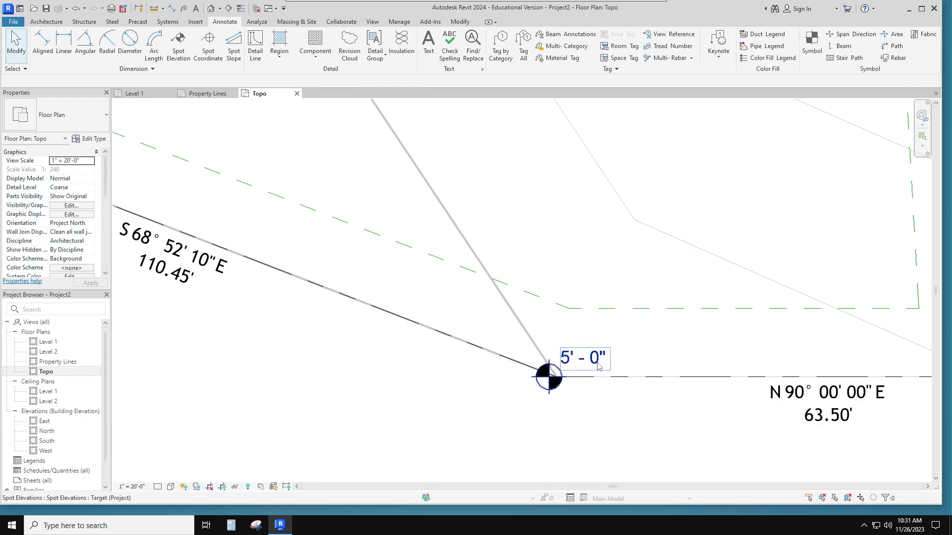
{"action": "mouse_move", "coordinate": [583, 369]}
{"action": "left_mouse_down"}
{"action": "mouse_move", "coordinate": [544, 419]}
{"action": "mouse_move", "coordinate": [551, 421]}
{"action": "left_mouse_up"}
{"action": "scroll", "coordinate": [595, 411], "scroll_direction": "down", "scroll_amount": 3}
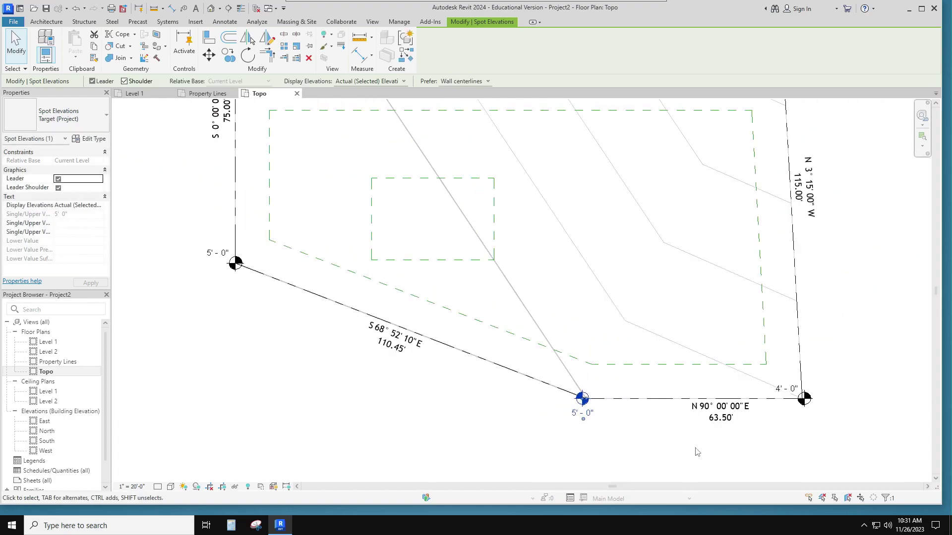
{"action": "left_click", "coordinate": [793, 388]}
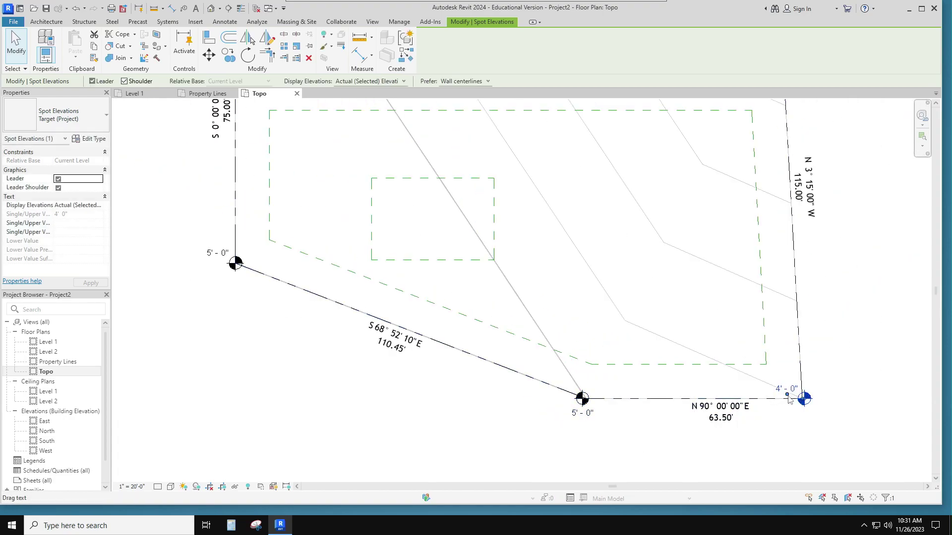
{"action": "left_click_drag", "start_coordinate": [790, 400], "coordinate": [809, 425]}
{"action": "scroll", "coordinate": [716, 362], "scroll_direction": "down", "scroll_amount": 2}
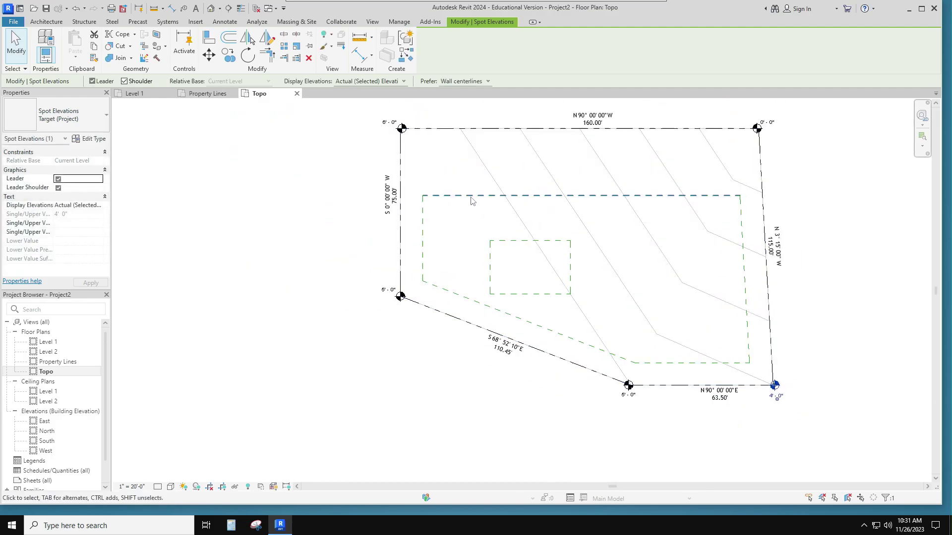
{"action": "left_click", "coordinate": [841, 278]}
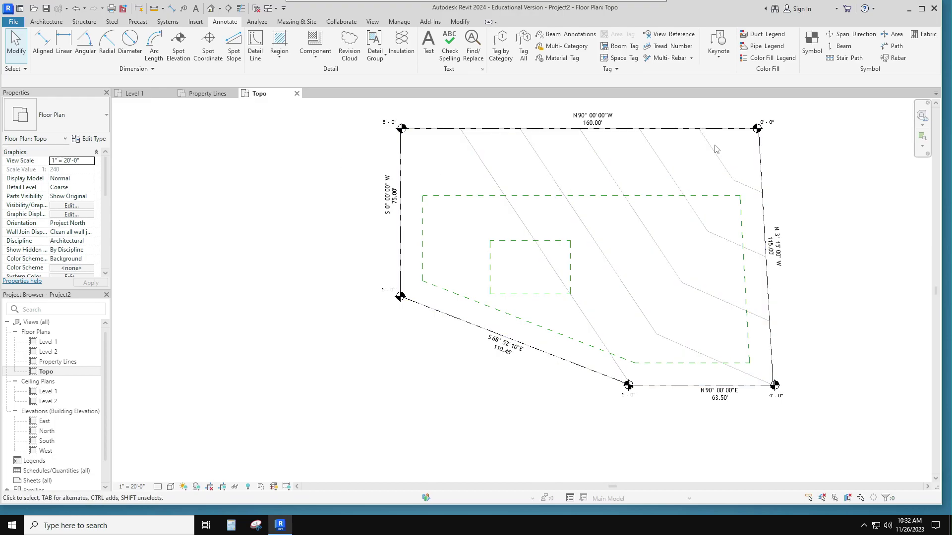
Add contour labels reading 4'-0" to 1'-0" along a line from upper right to upper left
{"action": "left_click", "coordinate": [296, 22]}
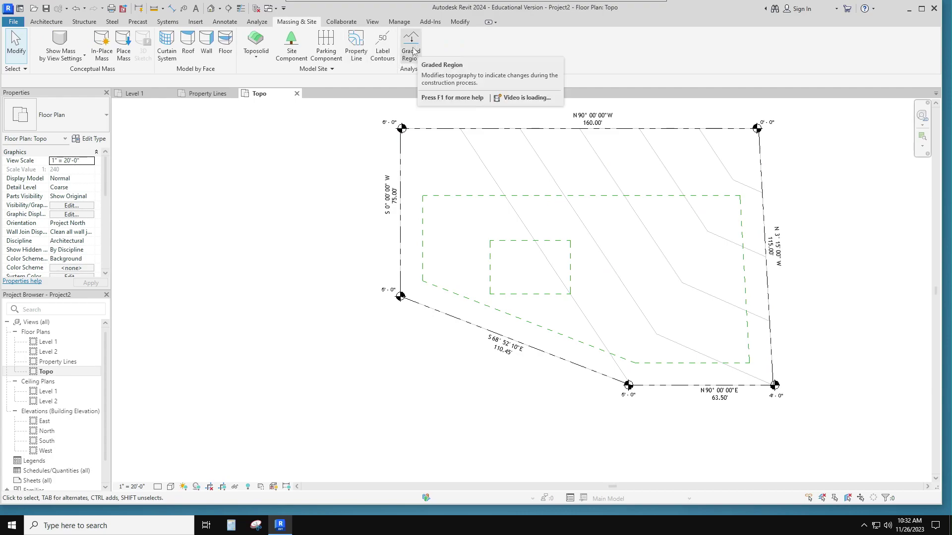
{"action": "left_click", "coordinate": [382, 43]}
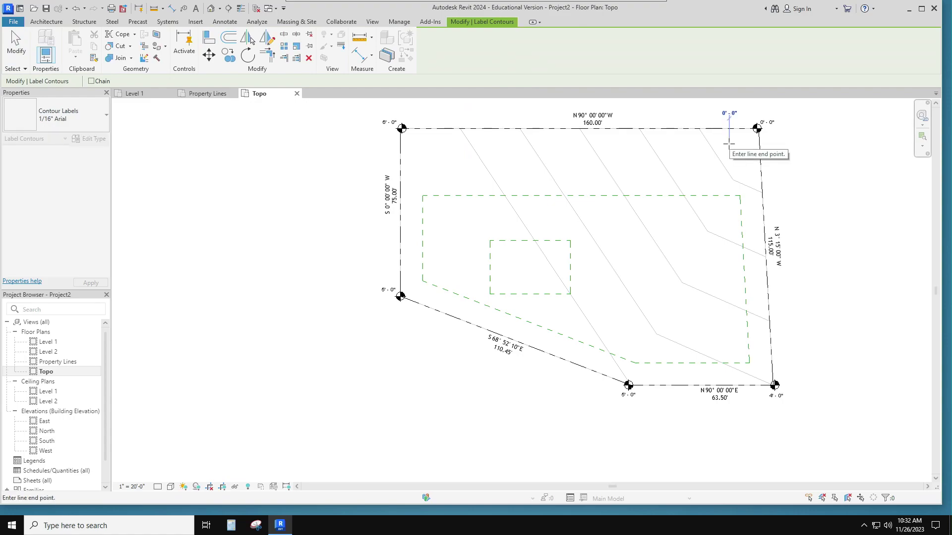
{"action": "left_click", "coordinate": [728, 144]}
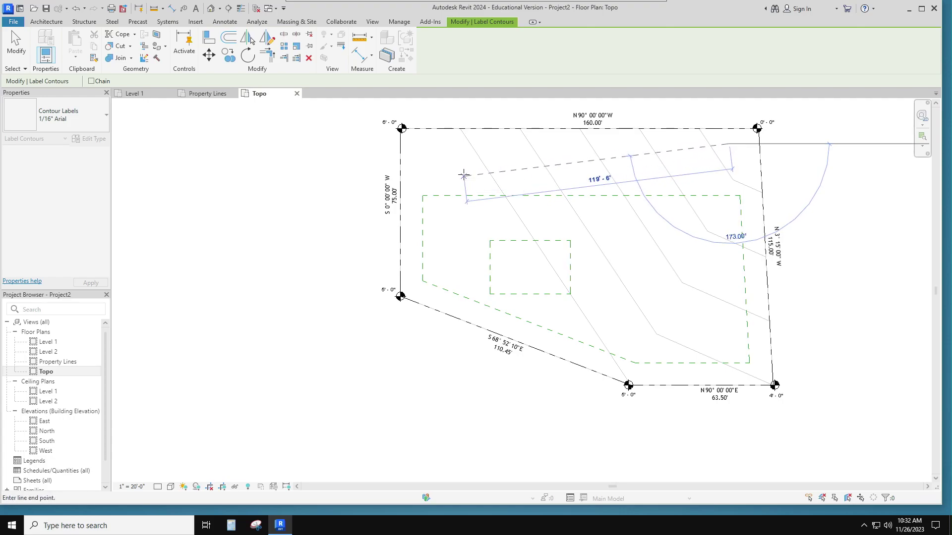
{"action": "left_click", "coordinate": [464, 175]}
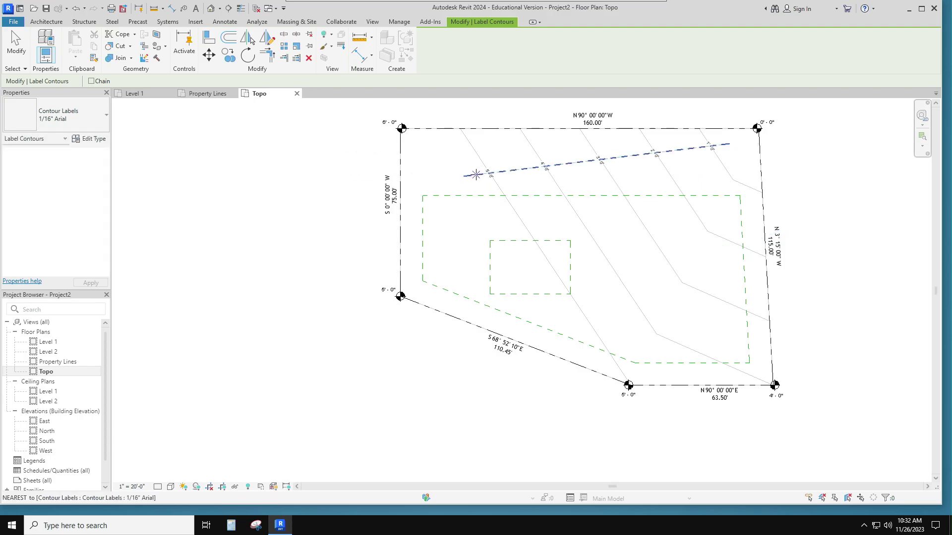
{"action": "scroll", "coordinate": [463, 176], "scroll_direction": "up", "scroll_amount": 3}
{"action": "scroll", "coordinate": [455, 178], "scroll_direction": "down", "scroll_amount": 2}
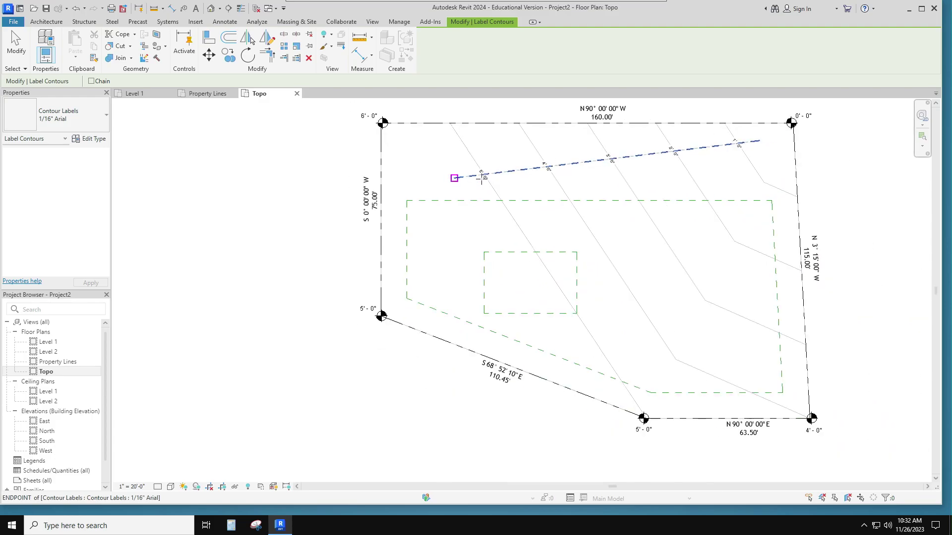
{"action": "scroll", "coordinate": [750, 144], "scroll_direction": "up", "scroll_amount": 3}
{"action": "scroll", "coordinate": [751, 144], "scroll_direction": "up", "scroll_amount": 2}
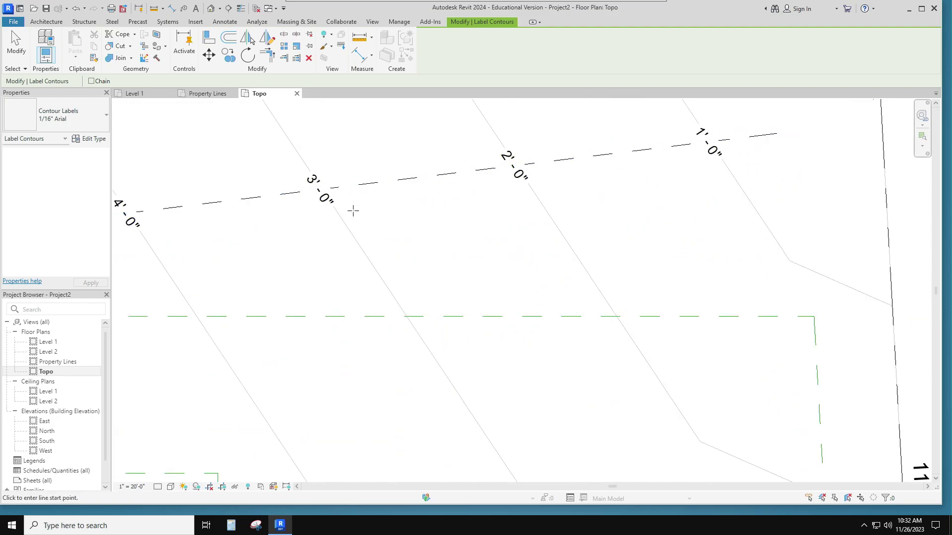
{"action": "scroll", "coordinate": [352, 211], "scroll_direction": "down", "scroll_amount": 3}
{"action": "scroll", "coordinate": [353, 211], "scroll_direction": "down", "scroll_amount": 2}
{"action": "scroll", "coordinate": [353, 210], "scroll_direction": "down", "scroll_amount": 2}
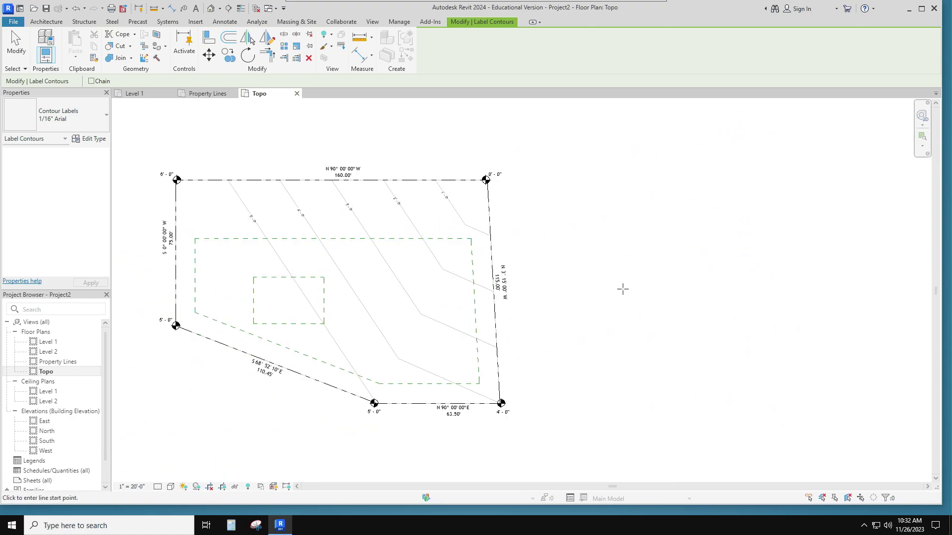
{"action": "scroll", "coordinate": [629, 288], "scroll_direction": "down", "scroll_amount": 2}
{"action": "middle_click_drag", "start_coordinate": [665, 294], "coordinate": [694, 286]}
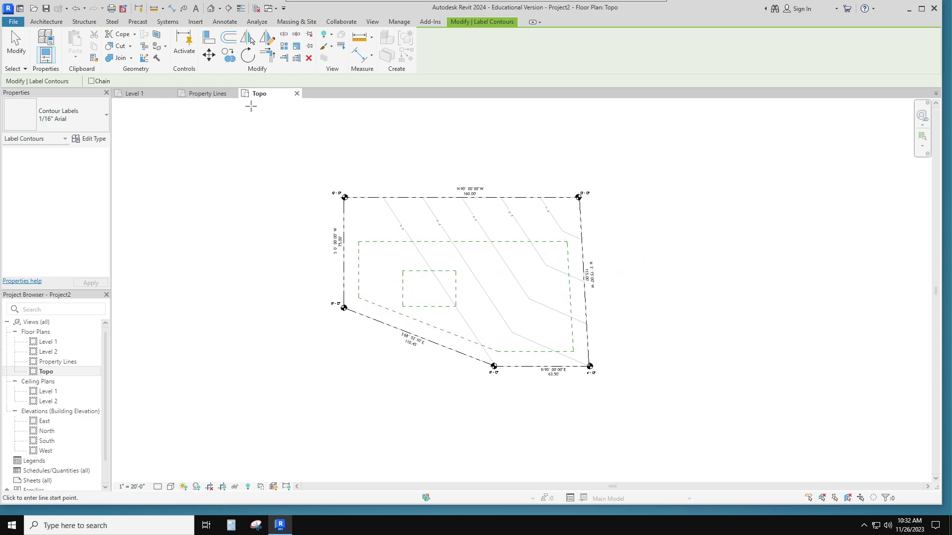
Place two 1/2" / 1'-0" spot slopes on the toposolid, mid-site and near the right boundary
{"action": "left_click", "coordinate": [225, 24]}
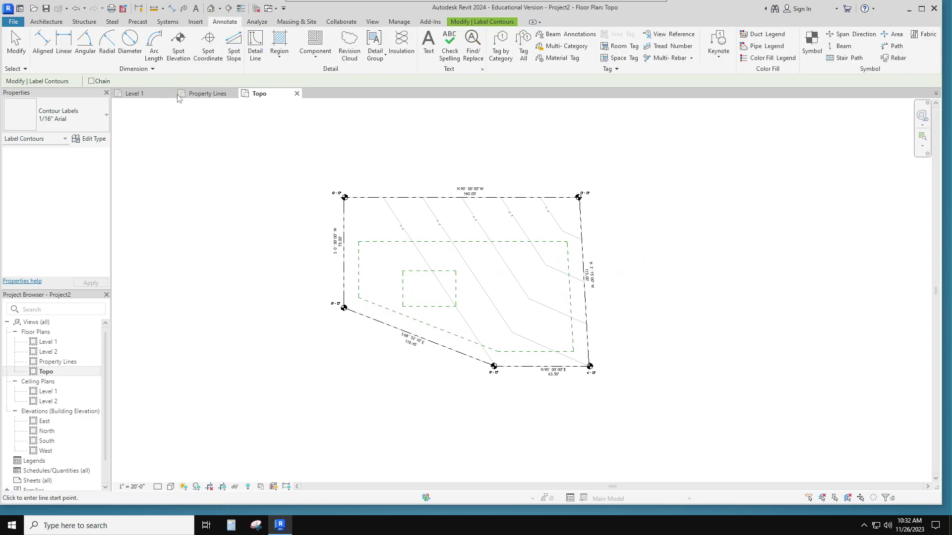
{"action": "left_click", "coordinate": [234, 55]}
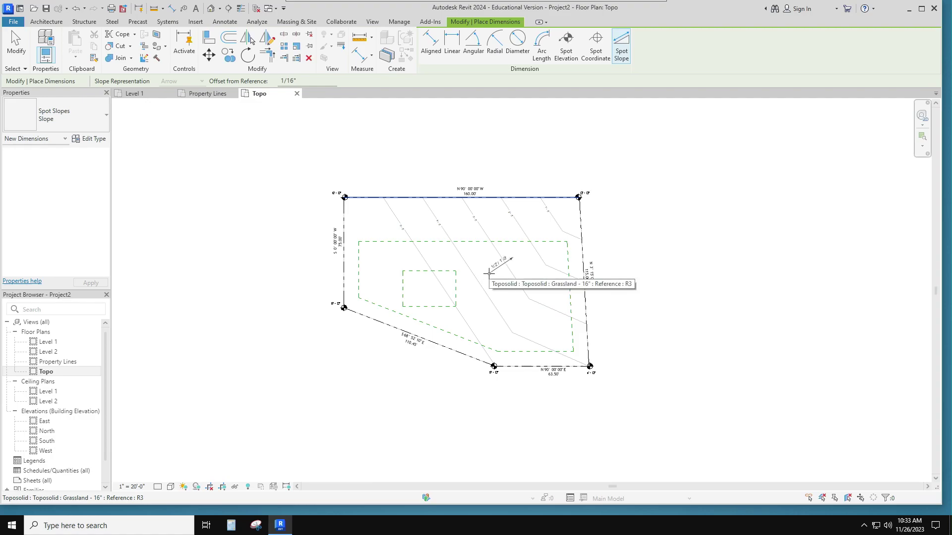
{"action": "left_click", "coordinate": [489, 273]}
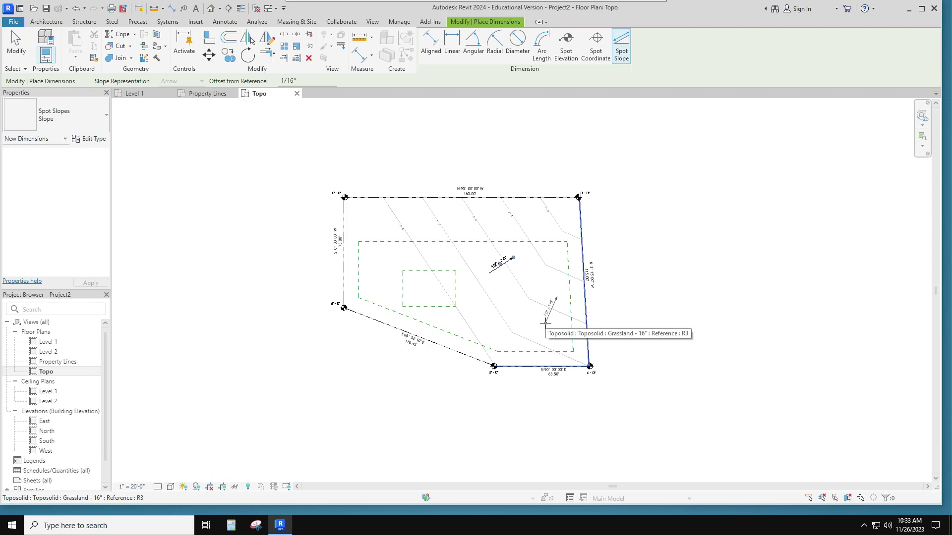
{"action": "left_click", "coordinate": [545, 323]}
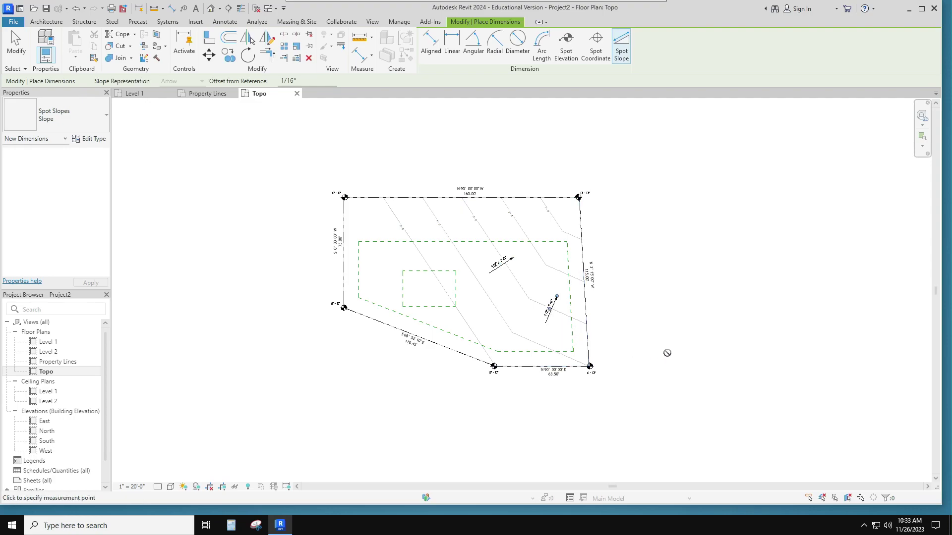
{"action": "key", "text": "Escape"}
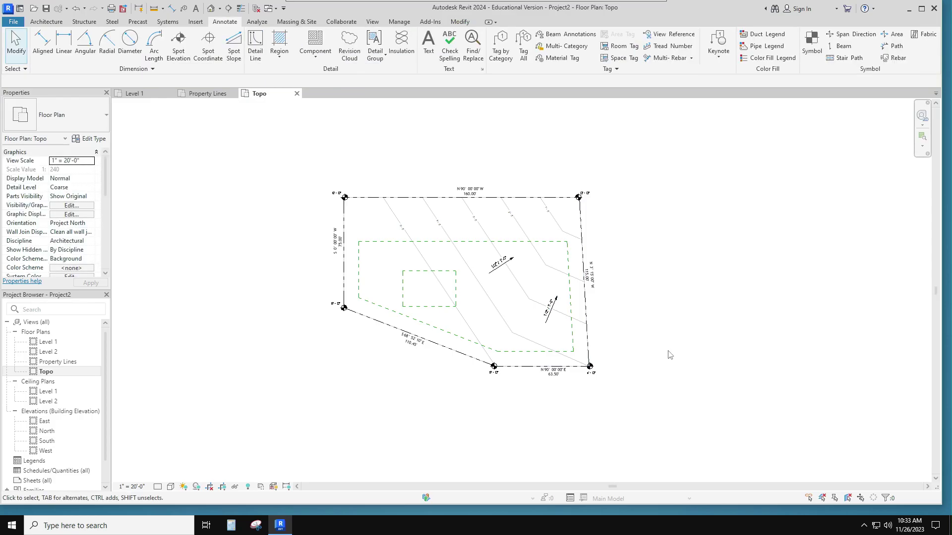
{"action": "scroll", "coordinate": [699, 355], "scroll_direction": "down", "scroll_amount": 1}
{"action": "scroll", "coordinate": [591, 325], "scroll_direction": "up", "scroll_amount": 3}
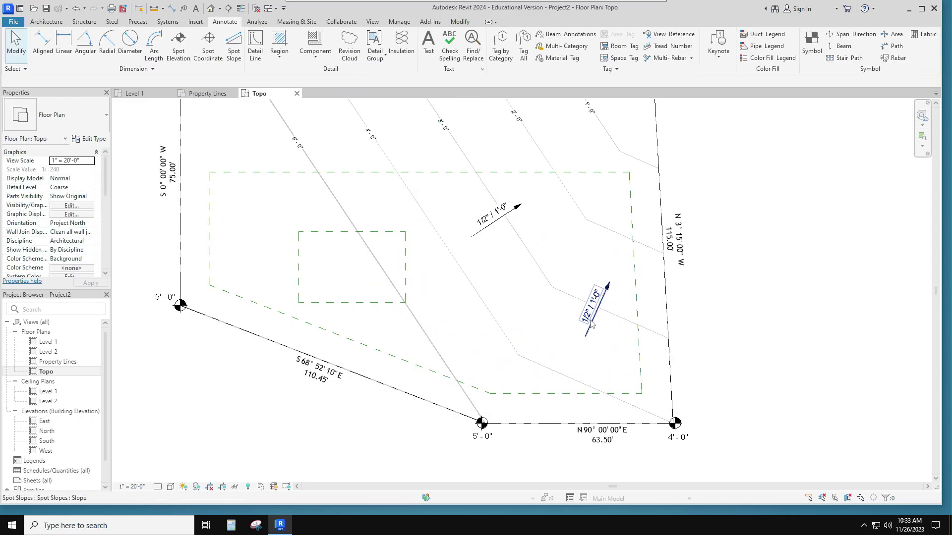
{"action": "scroll", "coordinate": [591, 325], "scroll_direction": "up", "scroll_amount": 2}
{"action": "scroll", "coordinate": [629, 239], "scroll_direction": "down", "scroll_amount": 2}
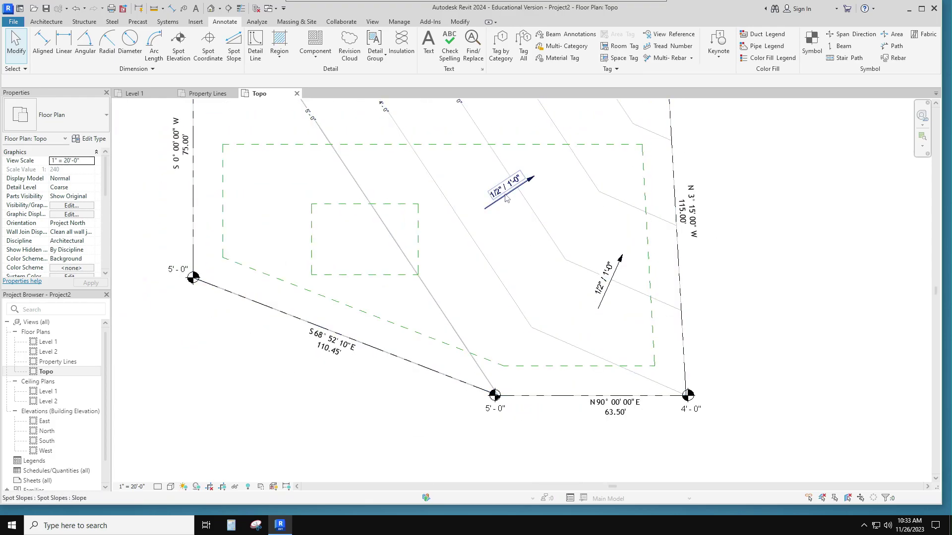
{"action": "scroll", "coordinate": [543, 186], "scroll_direction": "down", "scroll_amount": 1}
{"action": "scroll", "coordinate": [543, 186], "scroll_direction": "down", "scroll_amount": 1}
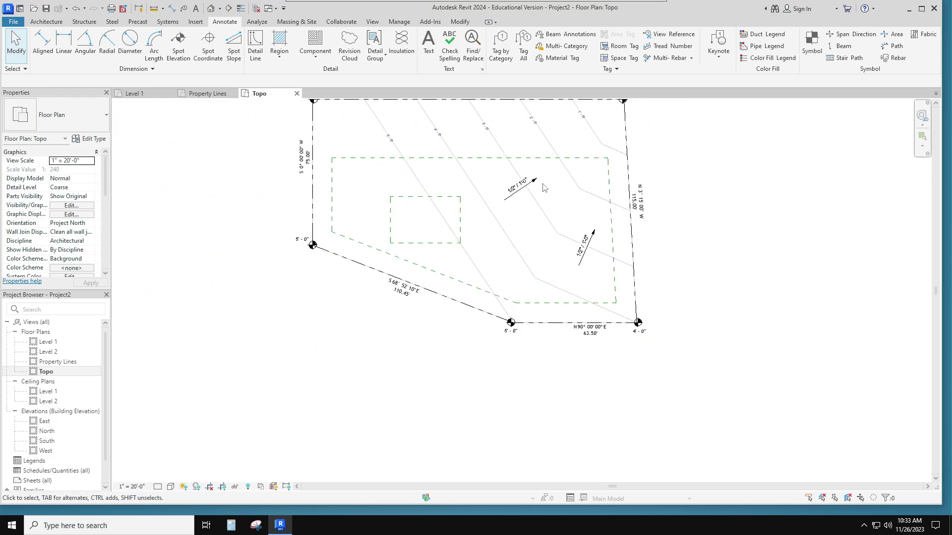
{"action": "middle_click_drag", "start_coordinate": [548, 194], "coordinate": [563, 251]}
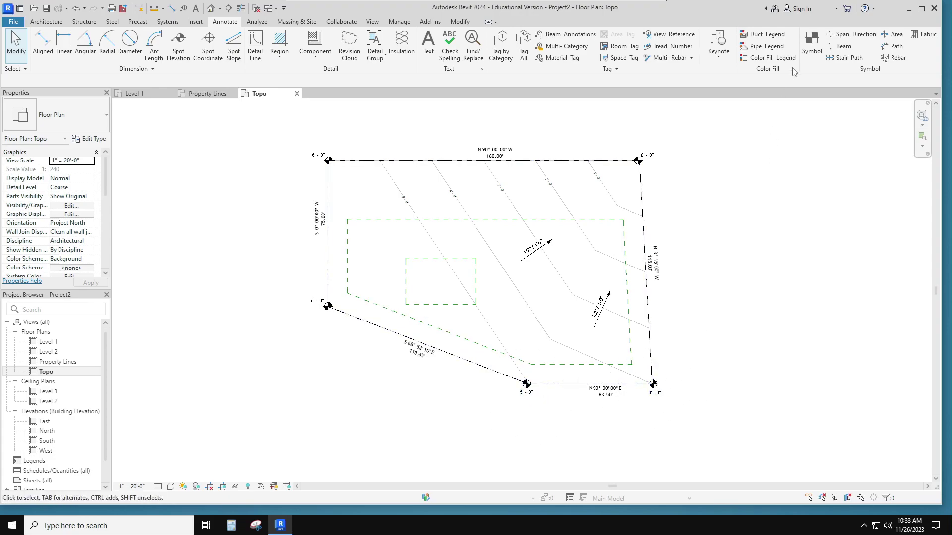
Place a North Arrow 2 symbol on the Topo plan below the site's lower-left corner
{"action": "left_click", "coordinate": [811, 42]}
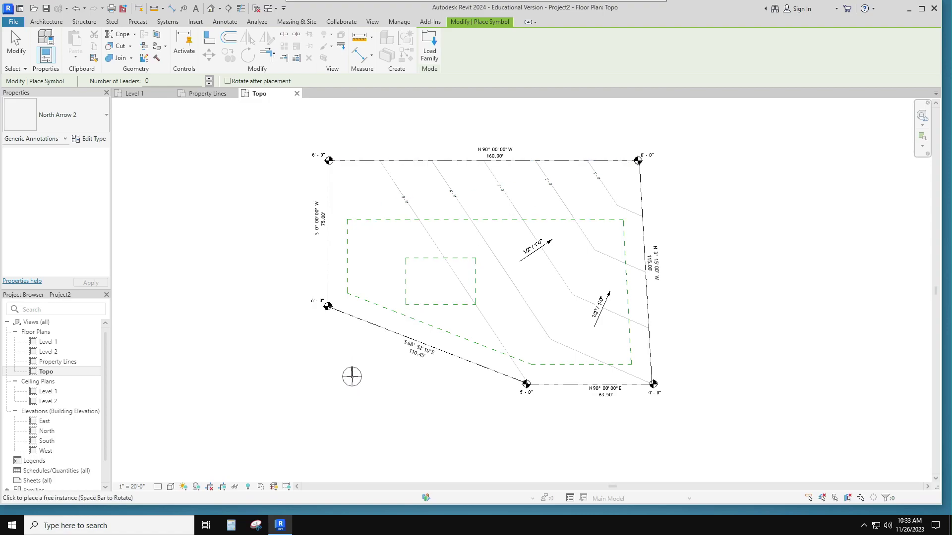
{"action": "left_click", "coordinate": [351, 377]}
{"action": "key", "text": "Escape"}
{"action": "key", "text": "Escape"}
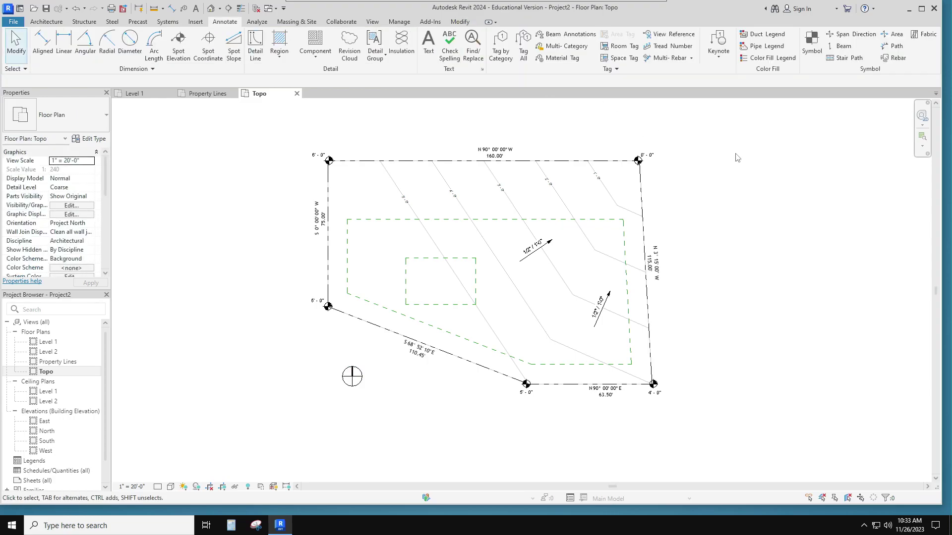
{"action": "scroll", "coordinate": [727, 233], "scroll_direction": "down", "scroll_amount": 2}
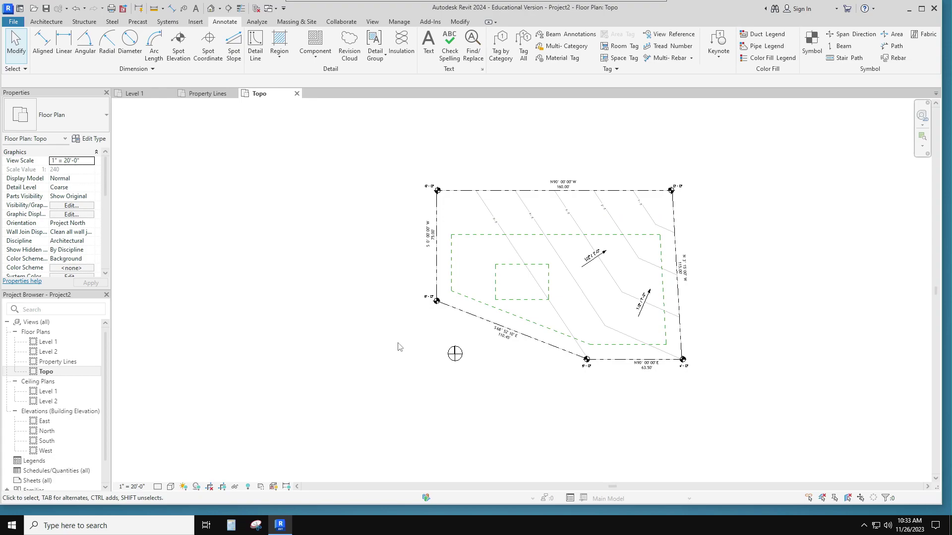
{"action": "scroll", "coordinate": [530, 352], "scroll_direction": "up", "scroll_amount": 2}
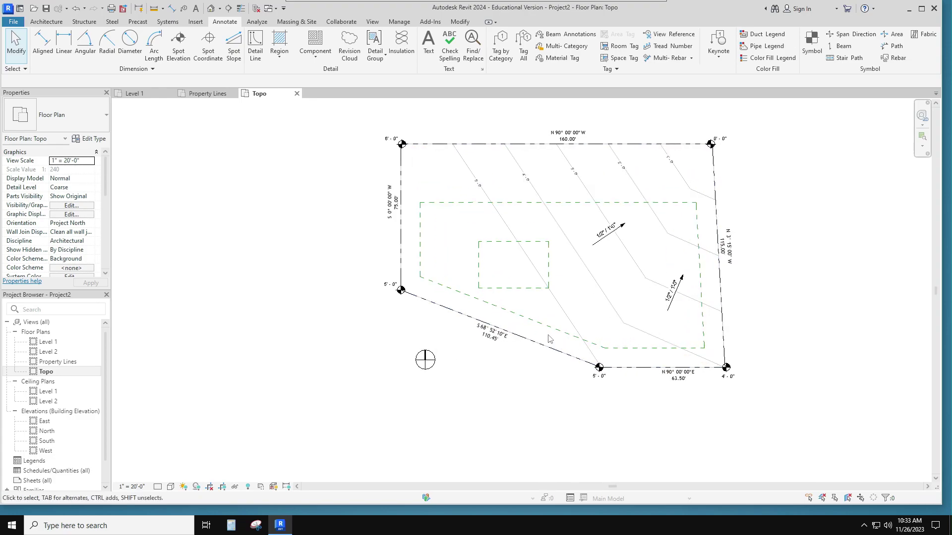
{"action": "middle_click_drag", "start_coordinate": [547, 343], "coordinate": [551, 358]}
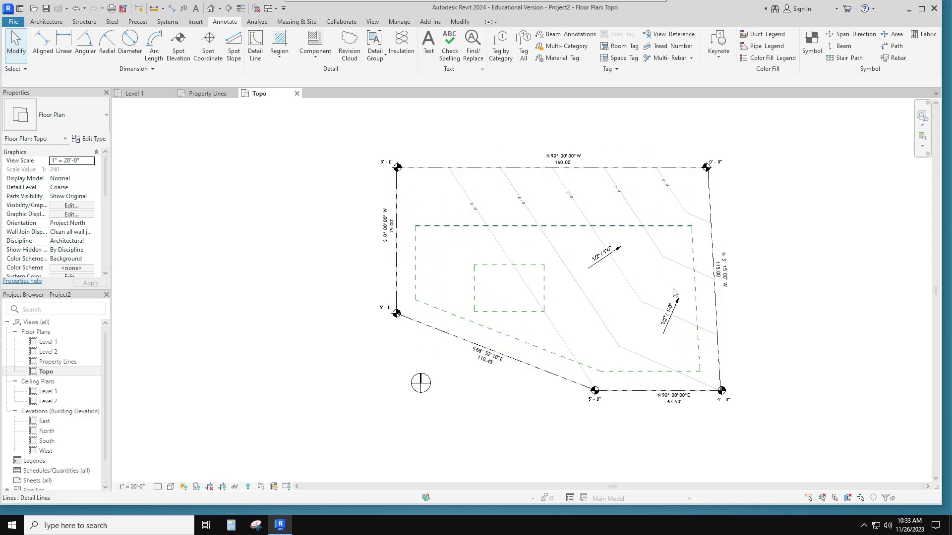